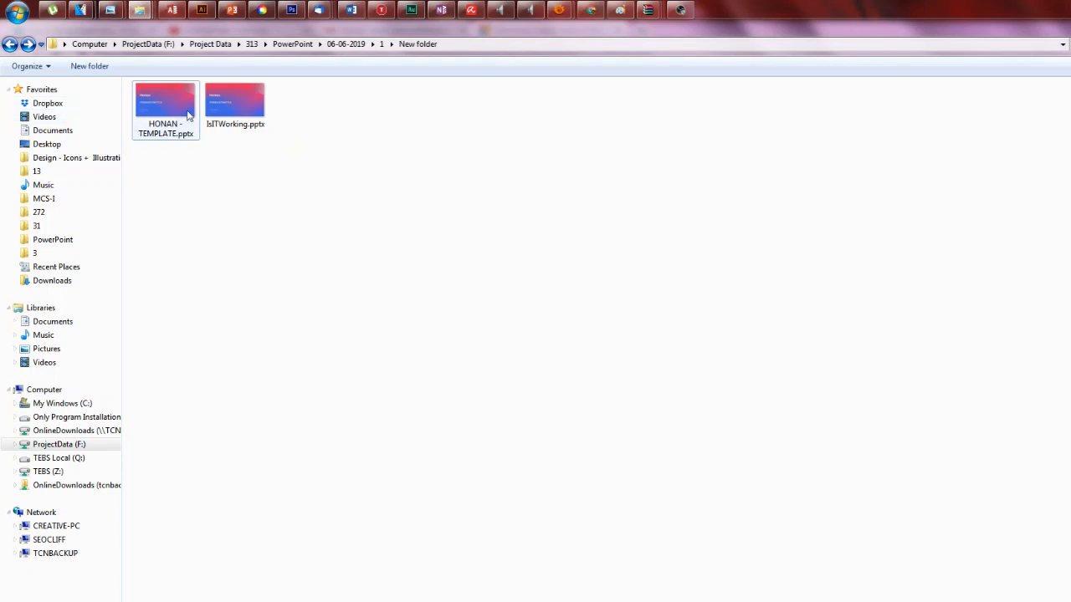
- Rename HONAN - TEMPLATE.pptx to HONAN - TEMPLATE.zip, accepting the extension change
click(174, 109)
key(F2)
drag(178, 134, 222, 134)
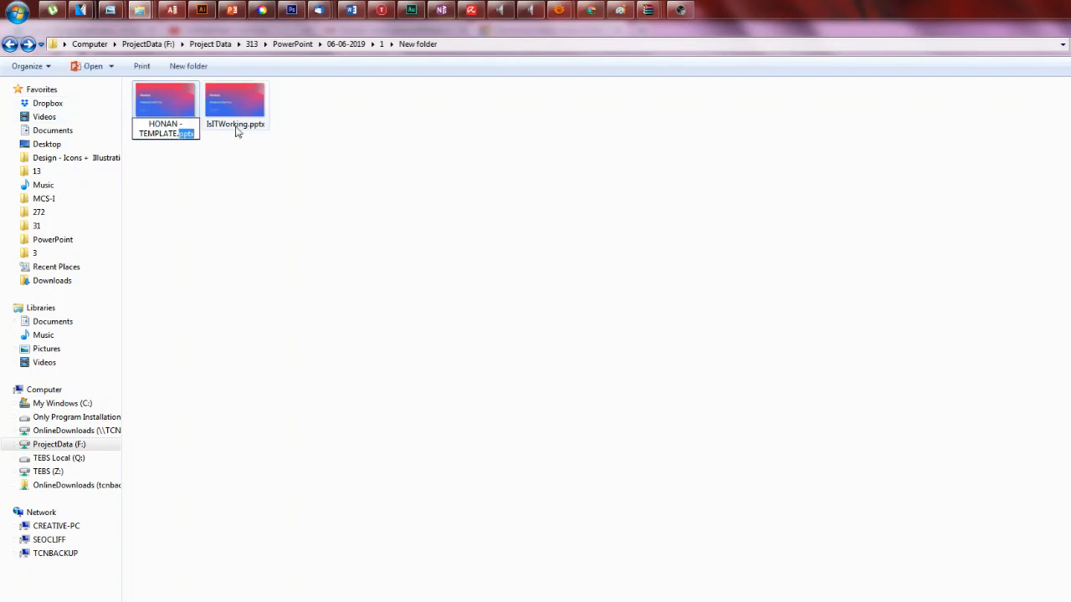
text(zip)
key(Return)
key(Return)
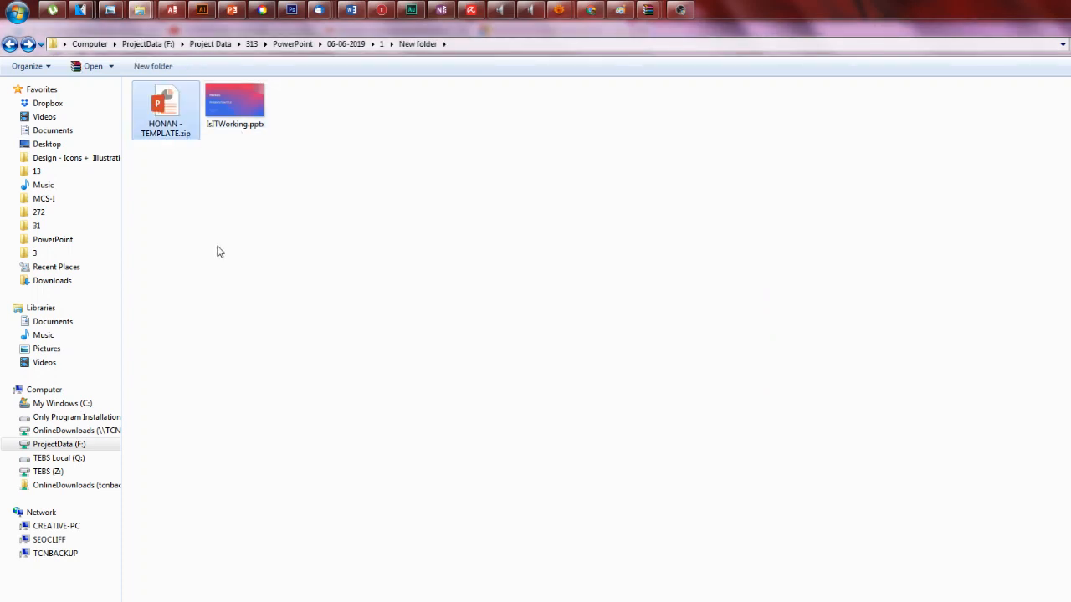
- Open HONAN - TEMPLATE.zip with WinRAR to examine its contents and close the archive window
right_click(171, 112)
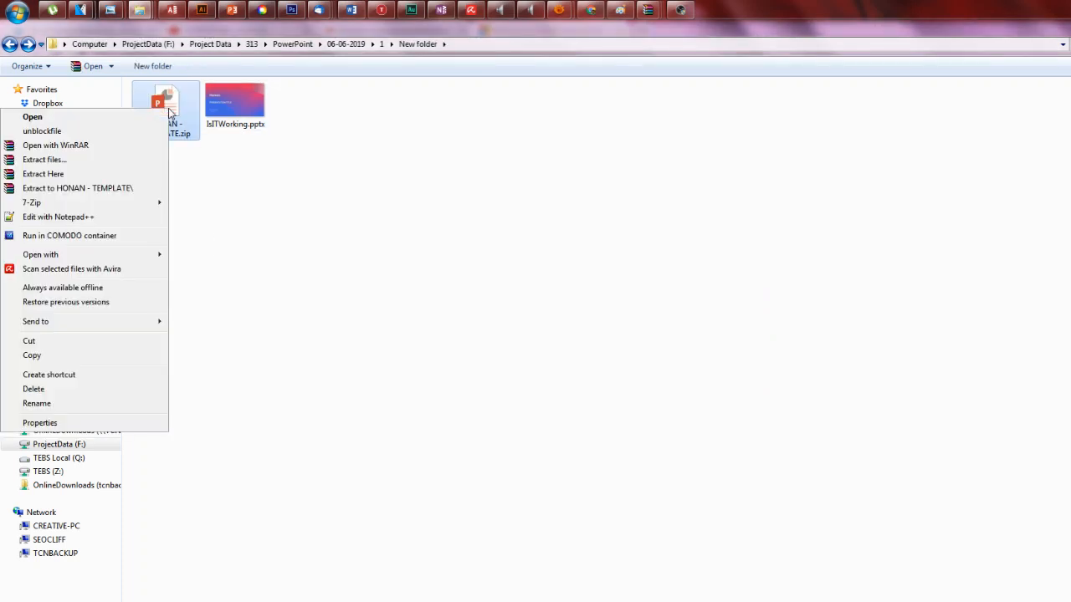
click(84, 147)
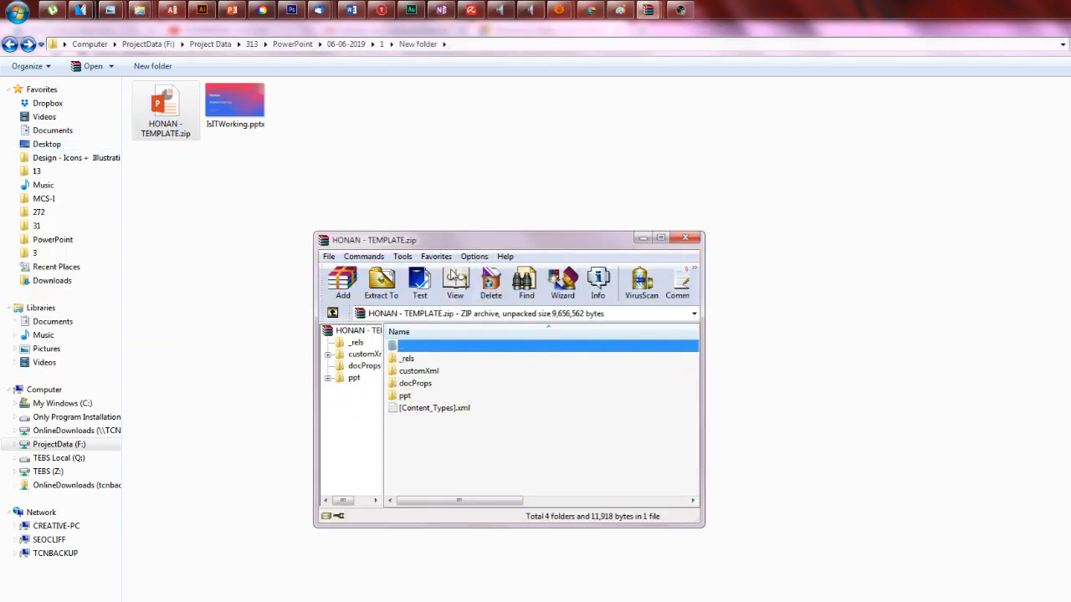
click(688, 241)
- Extract the contents of HONAN - TEMPLATE.zip into the current folder
right_click(167, 104)
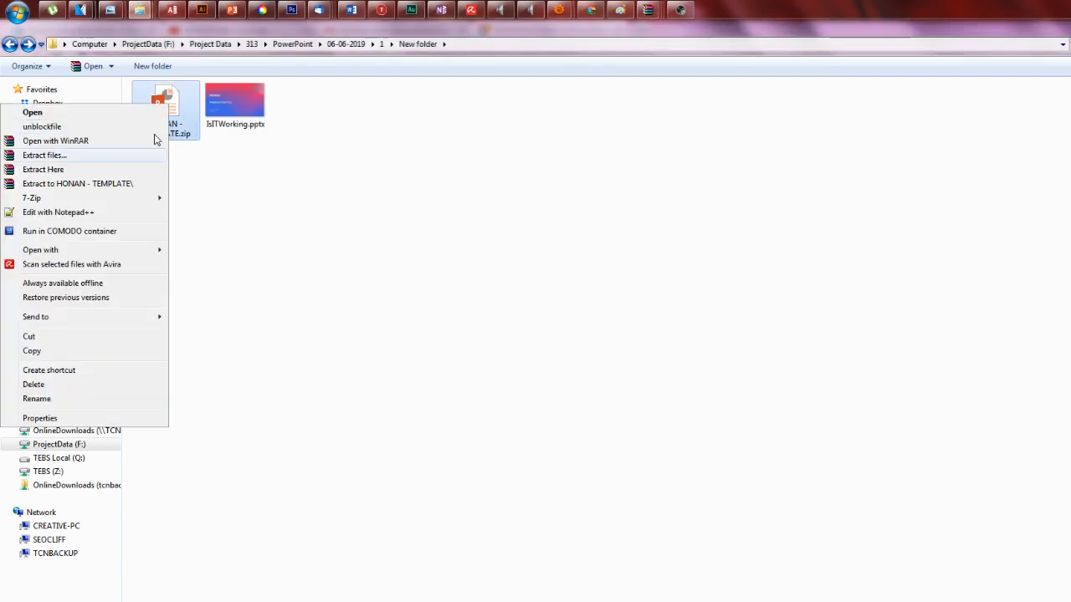
click(73, 171)
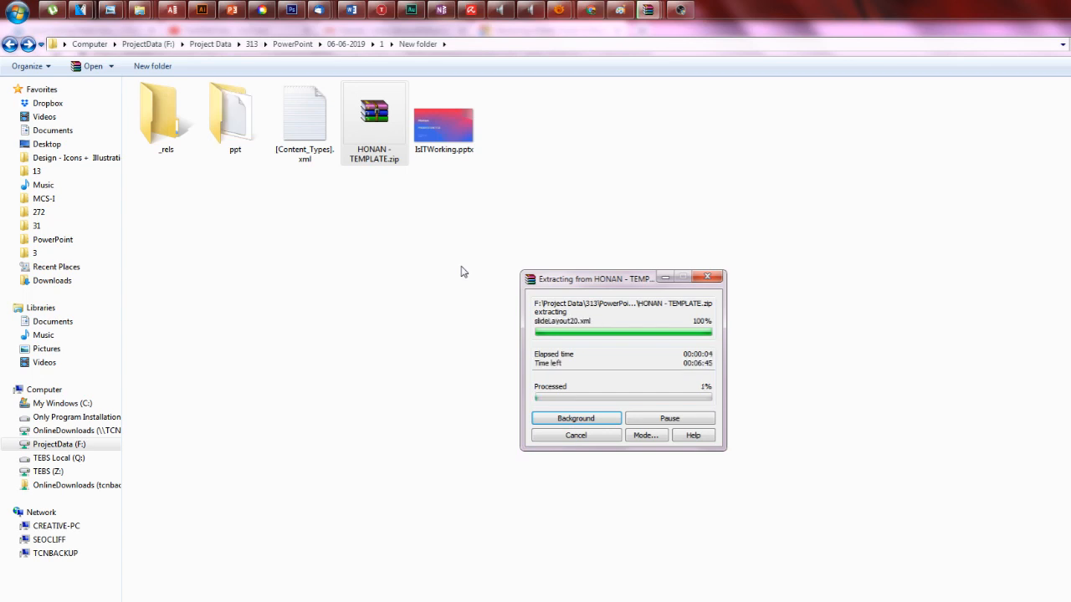
- Find and launch Notepad++
key(super)
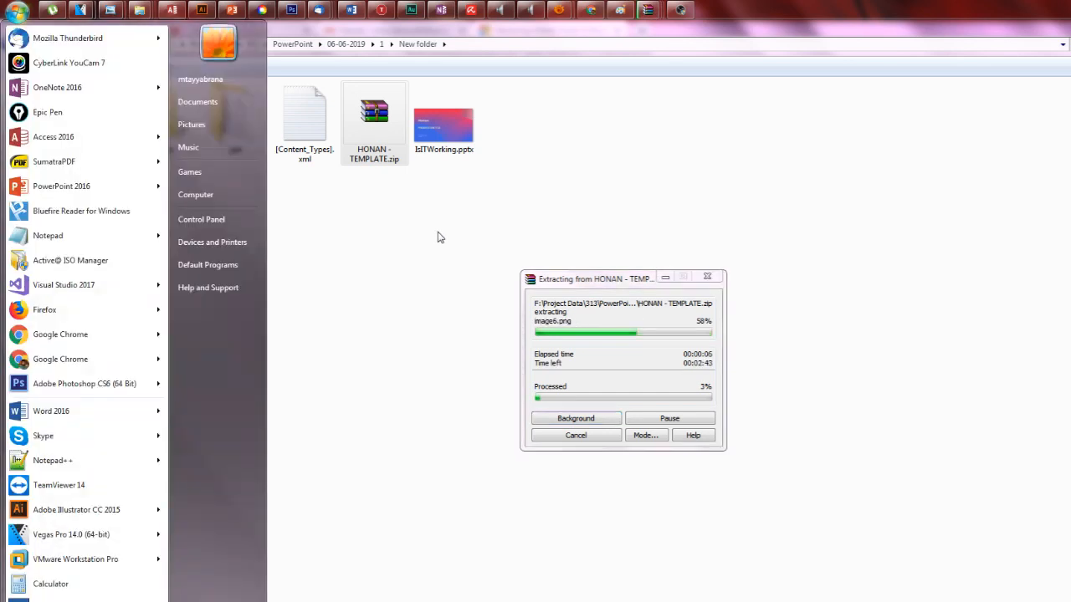
text(notepad)
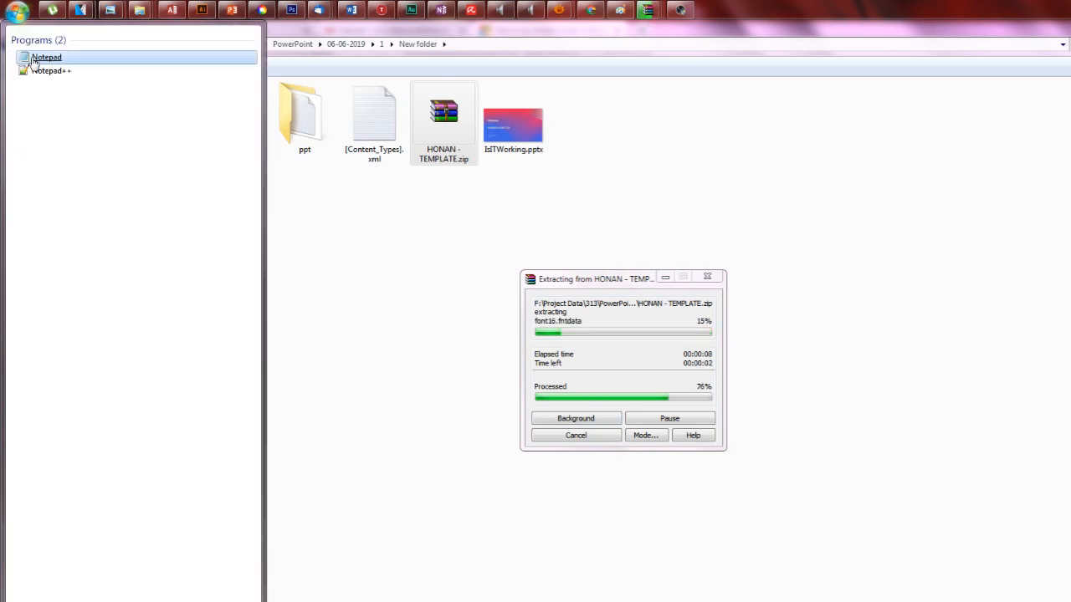
click(59, 74)
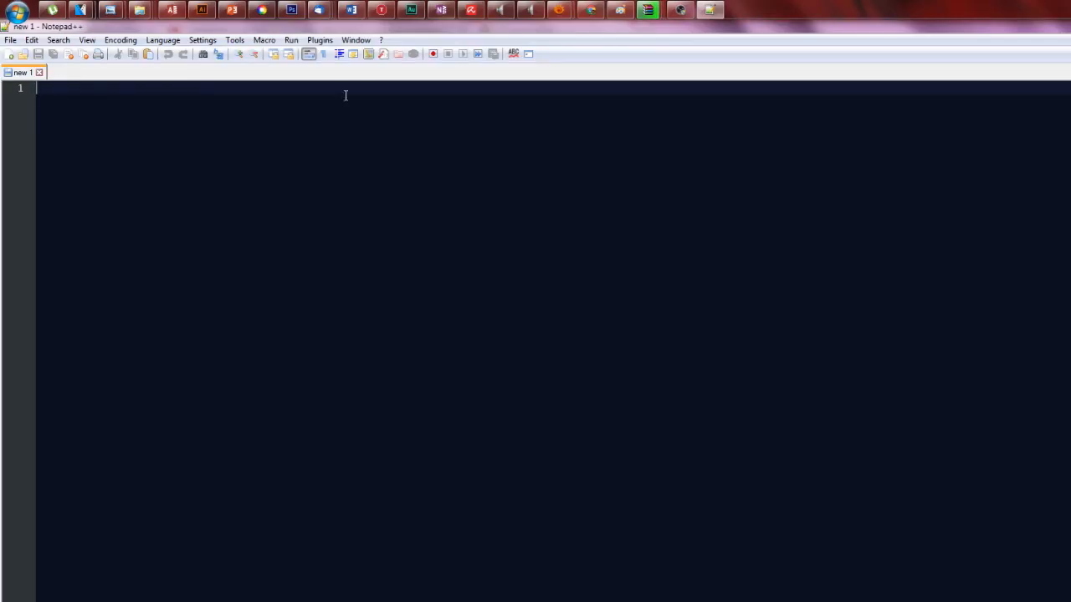
drag(322, 27, 556, 229)
drag(369, 237, 518, 161)
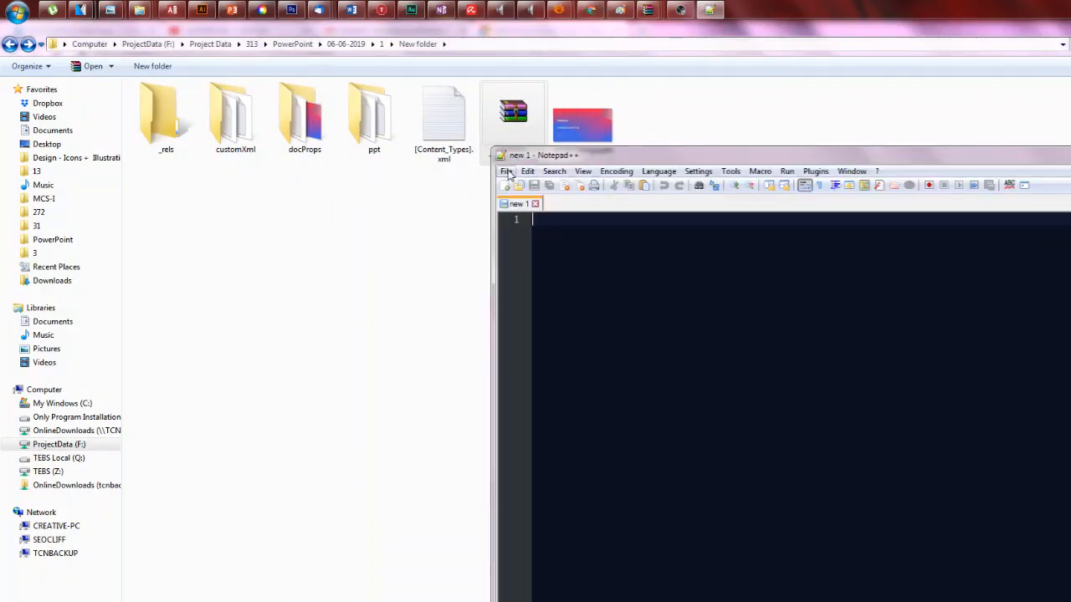
click(506, 171)
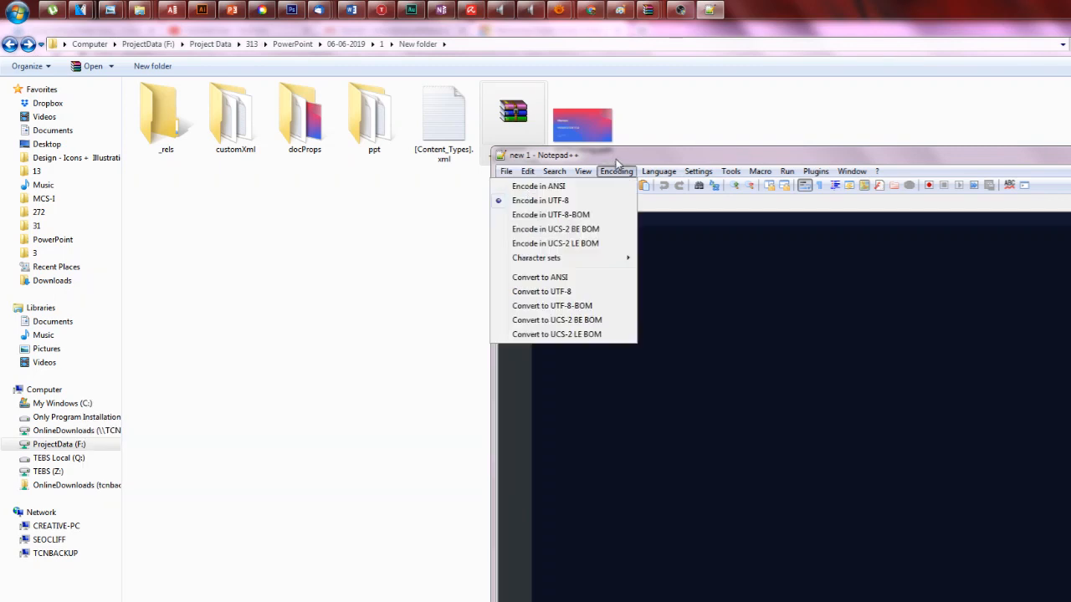
click(616, 157)
double_click(616, 156)
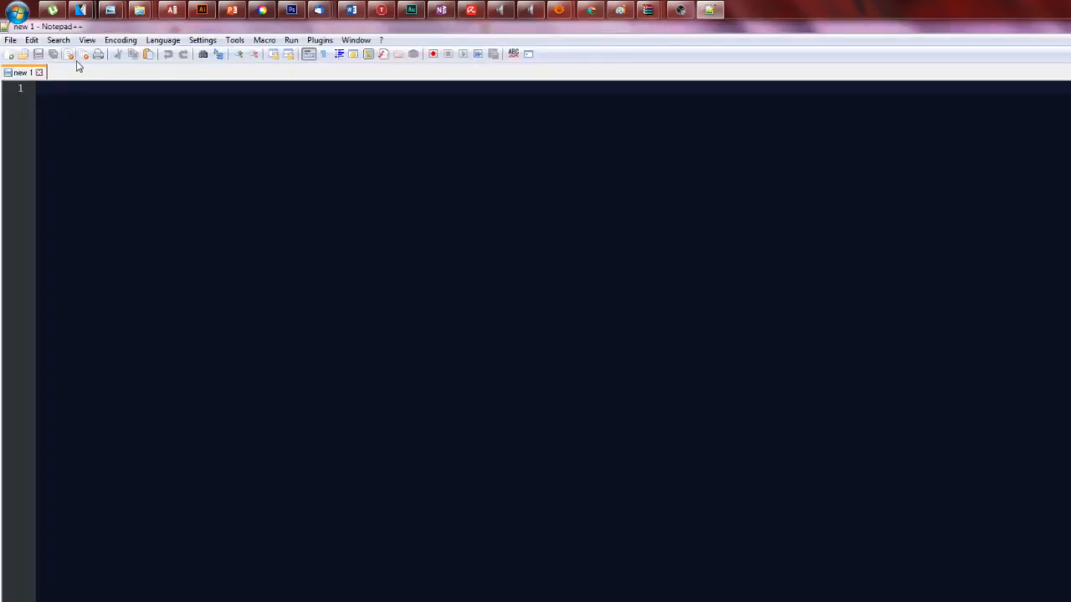
- Open Find in Files and clear the search term, leaving the folder browser without choosing a folder
click(57, 41)
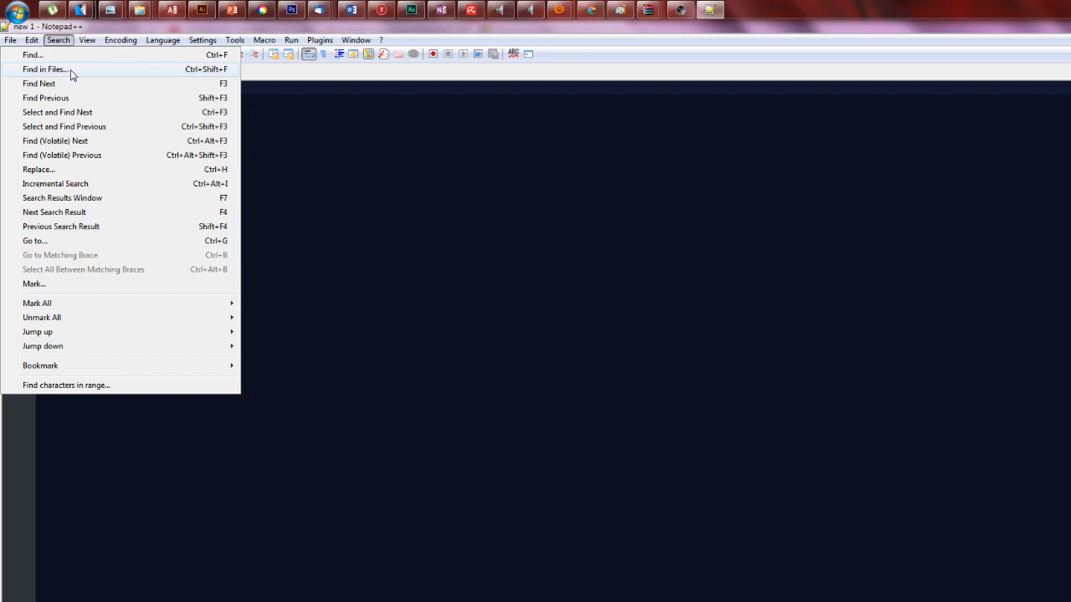
click(71, 71)
key(BackSpace)
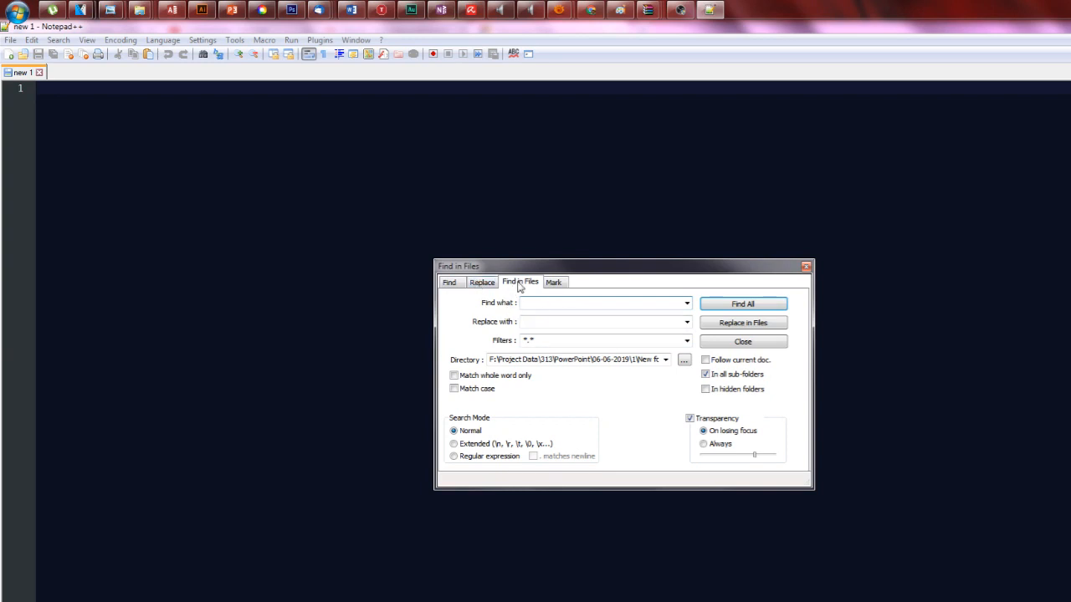
click(685, 360)
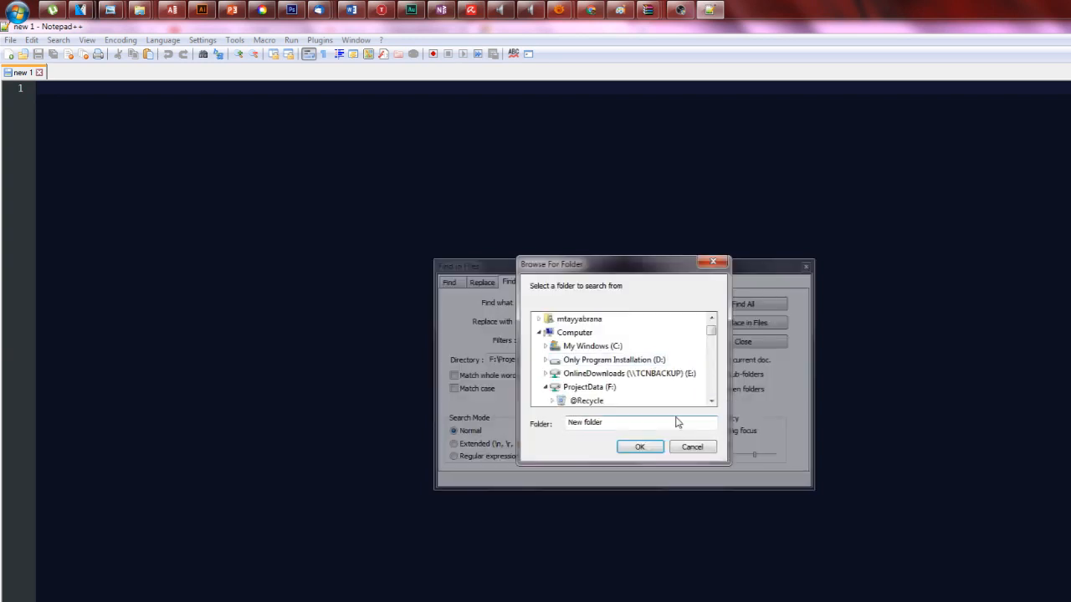
click(692, 447)
- Copy the extracted template folder's path from the file explorer and paste it as the Find in Files directory
key(alt+Tab)
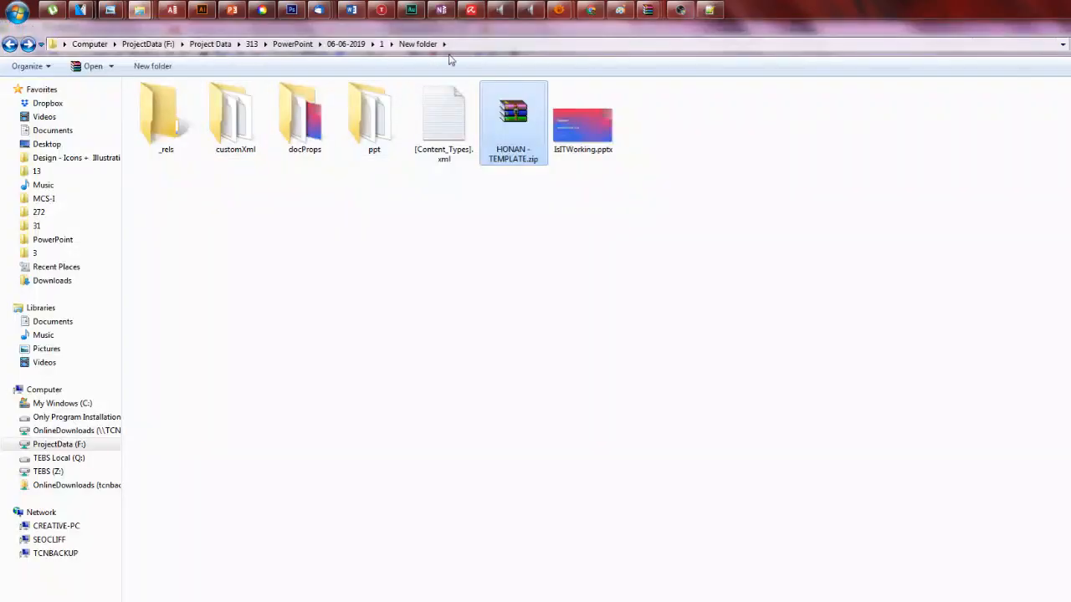
click(473, 46)
key(ctrl+c)
key(BackSpace)
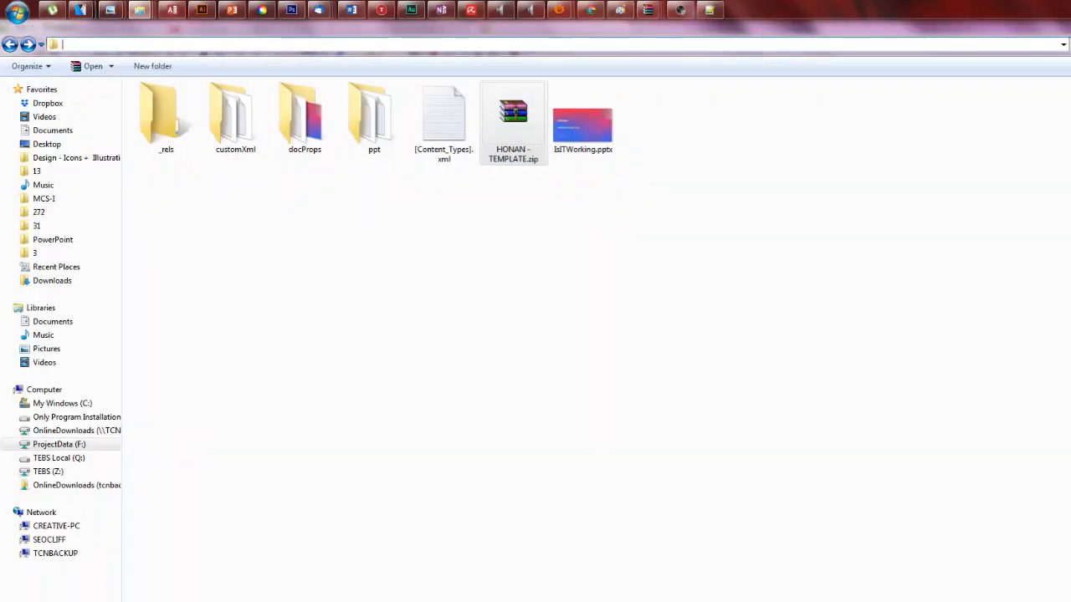
key(alt+Tab)
click(622, 362)
key(ctrl+v)
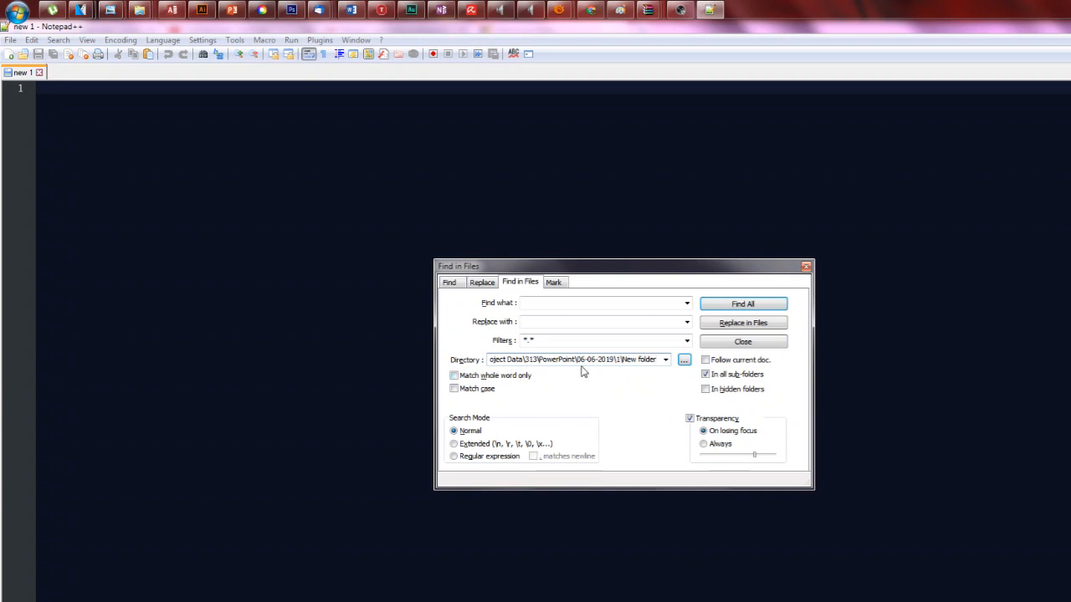
click(606, 359)
click(552, 303)
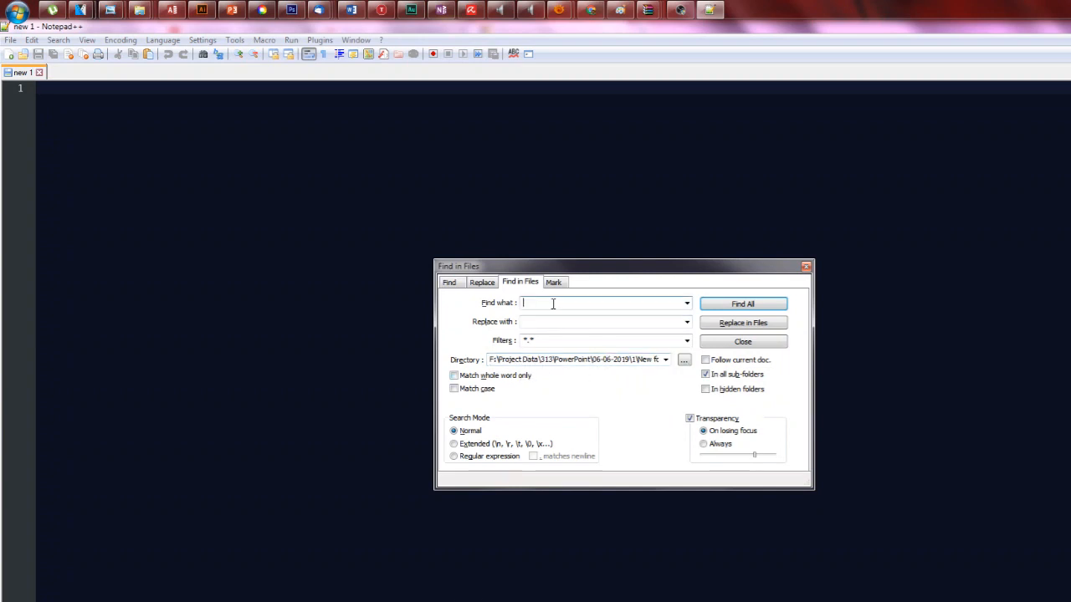
- Rename HONAN - TEMPLATE.zip back to HONAN - TEMPLATE.pptx and open it in PowerPoint
key(alt+Tab)
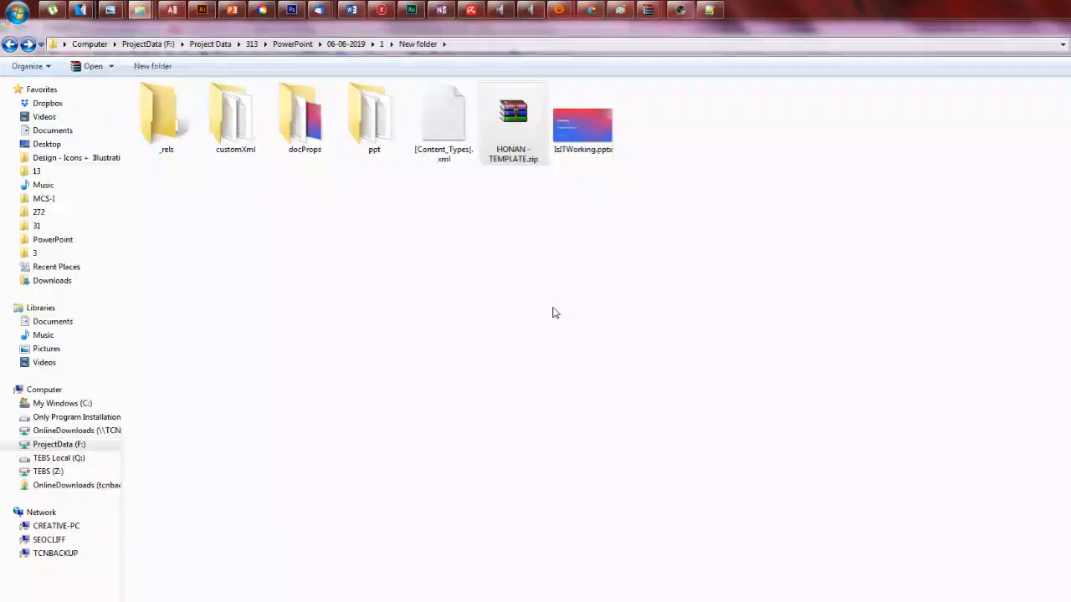
right_click(532, 136)
click(519, 118)
drag(528, 159, 564, 167)
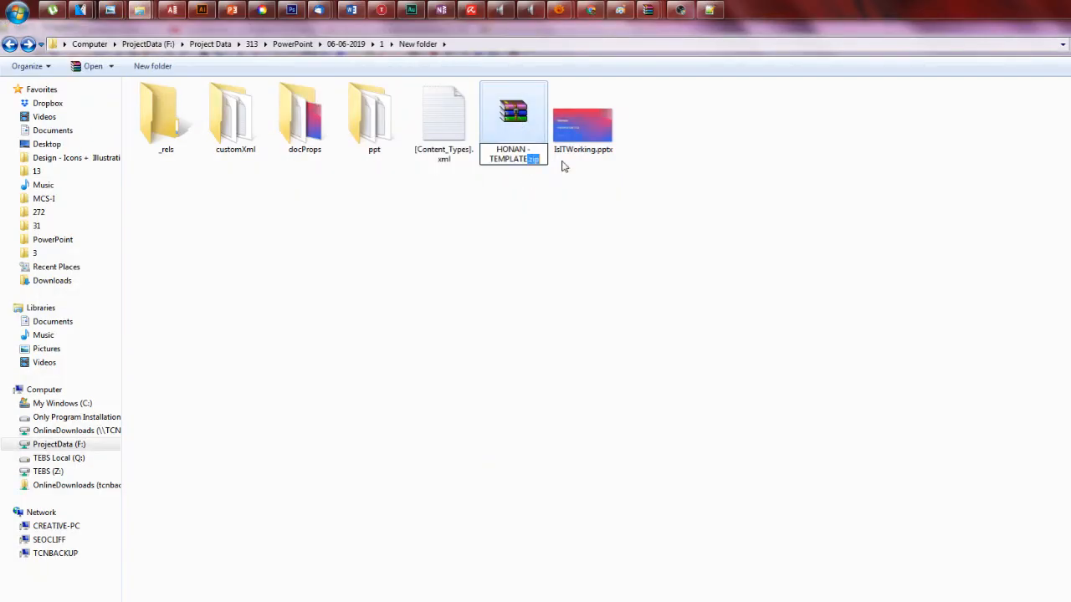
text(pptx)
key(Return)
key(Return)
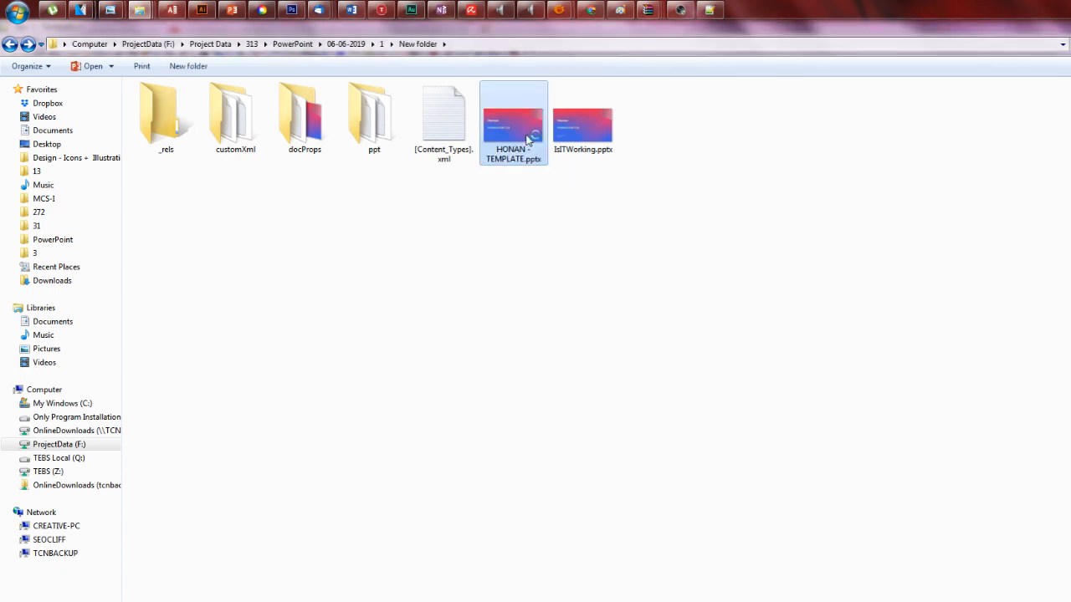
double_click(528, 139)
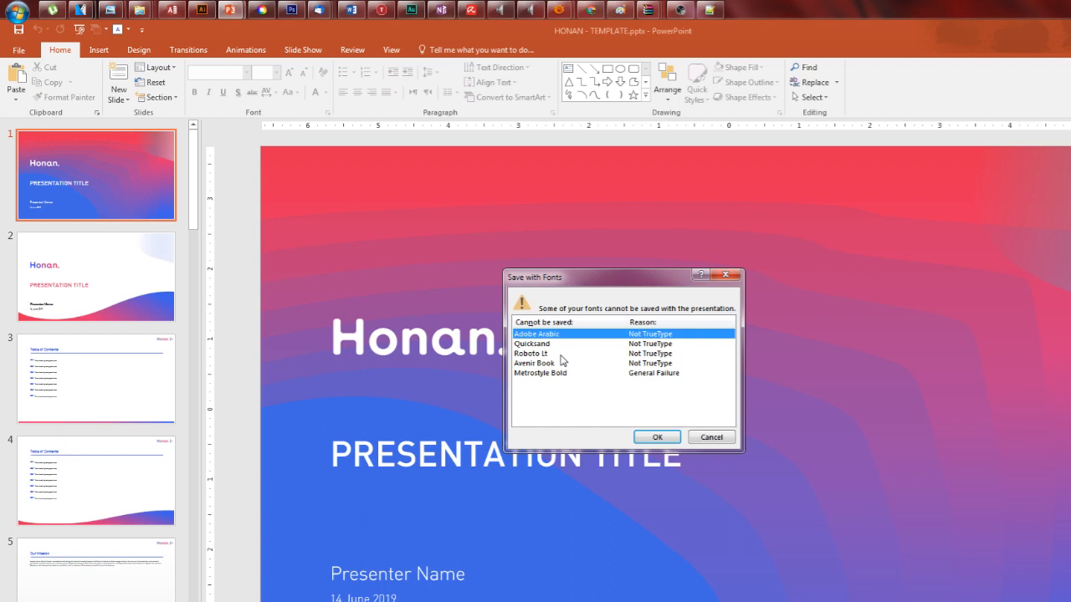
- Switch to Notepad++ and search all files in the extracted folder for "Adobe Arabic"
click(710, 12)
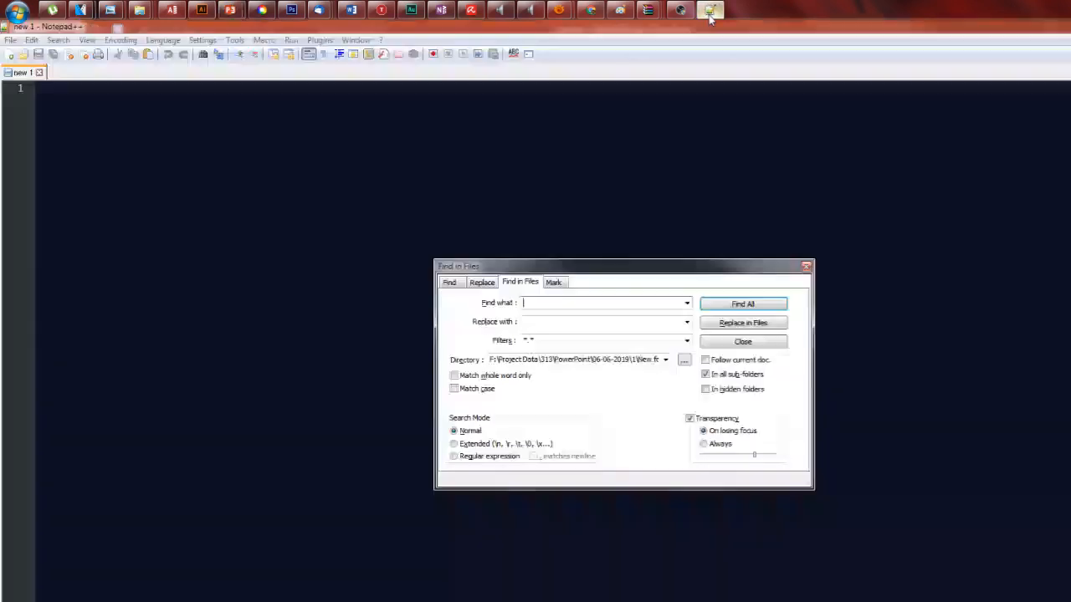
drag(672, 267, 712, 221)
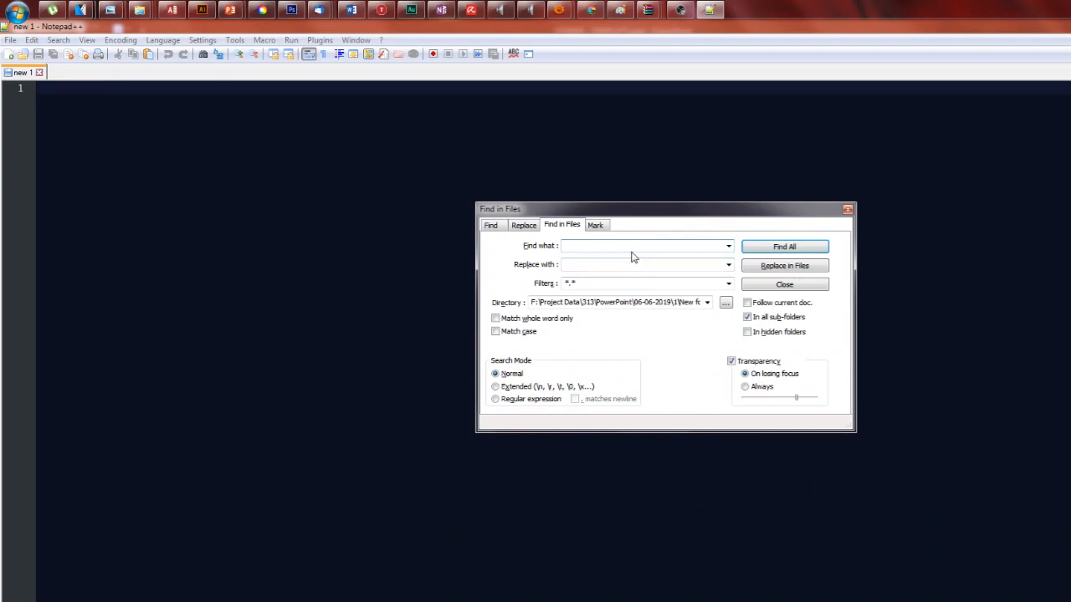
text(Adobe Arabic)
click(751, 246)
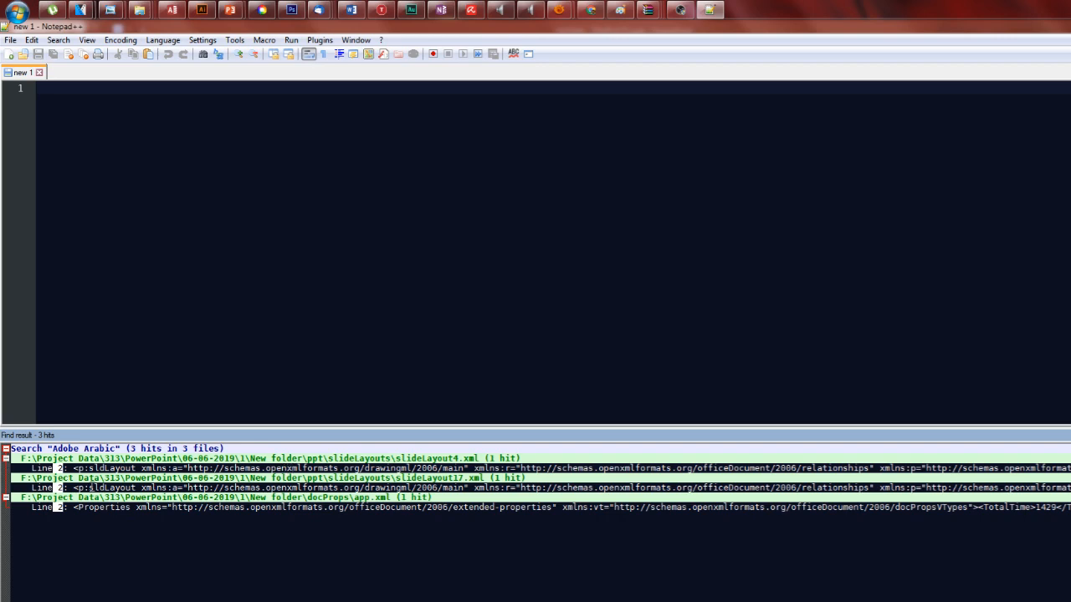
- Open the slideLayout4.xml search hit and cut the entire <a:cs> tag that references the Adobe Arabic typeface
double_click(113, 469)
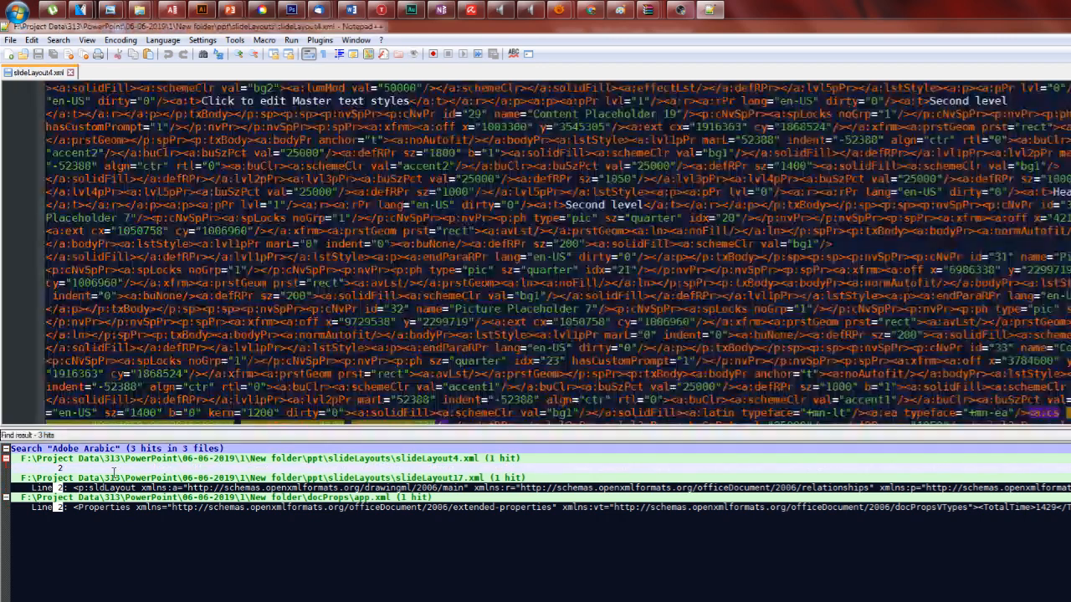
scroll(995, 331, down, 5)
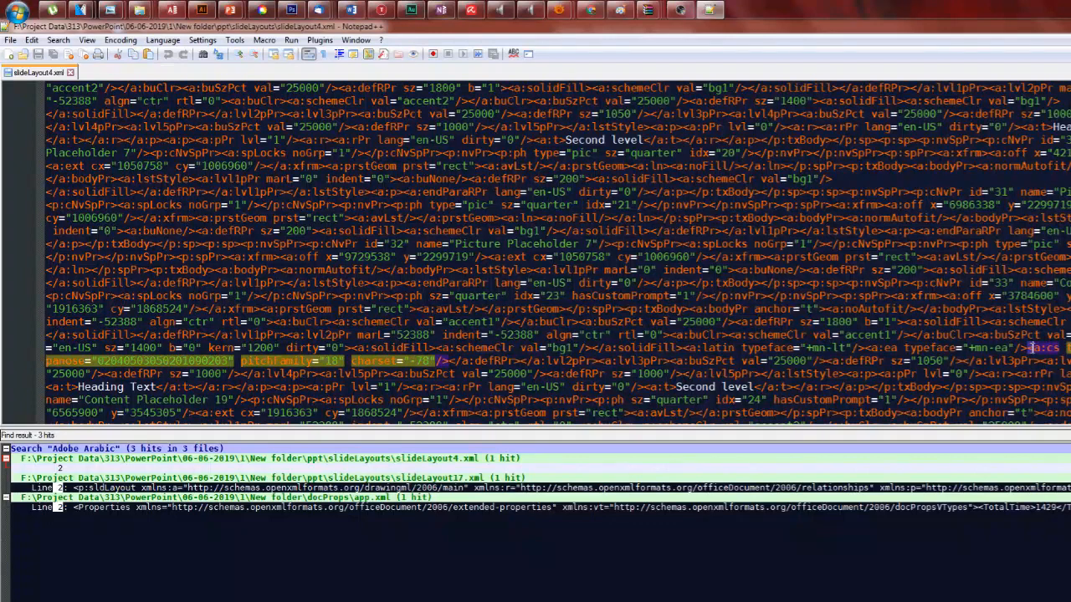
drag(1029, 348, 437, 362)
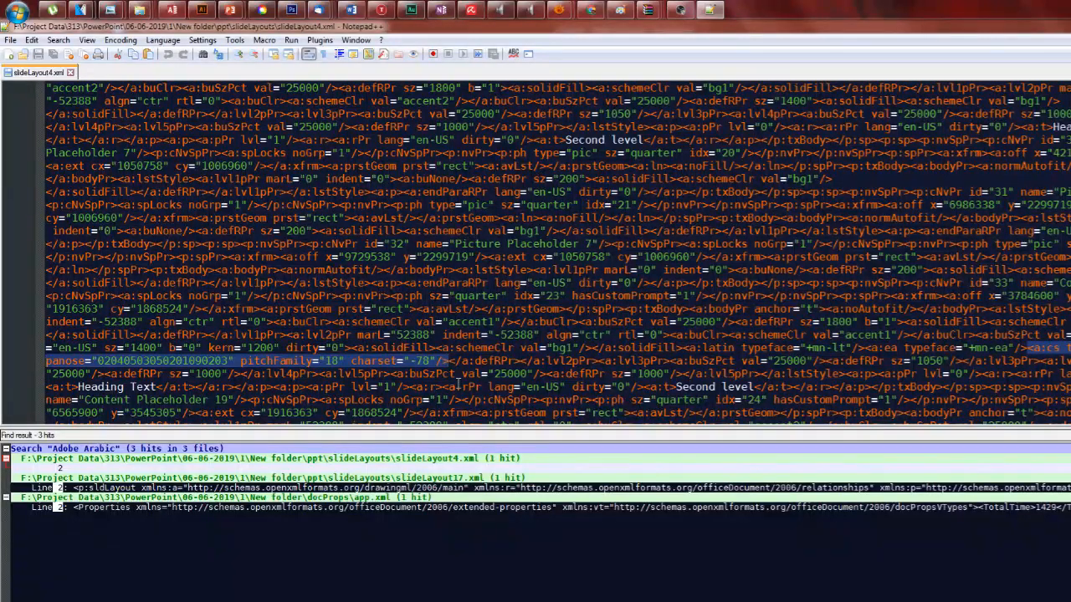
key(Delete)
- Replace all occurrences of the Adobe Arabic <a:cs> tag with nothing in slideLayout4.xml
click(422, 321)
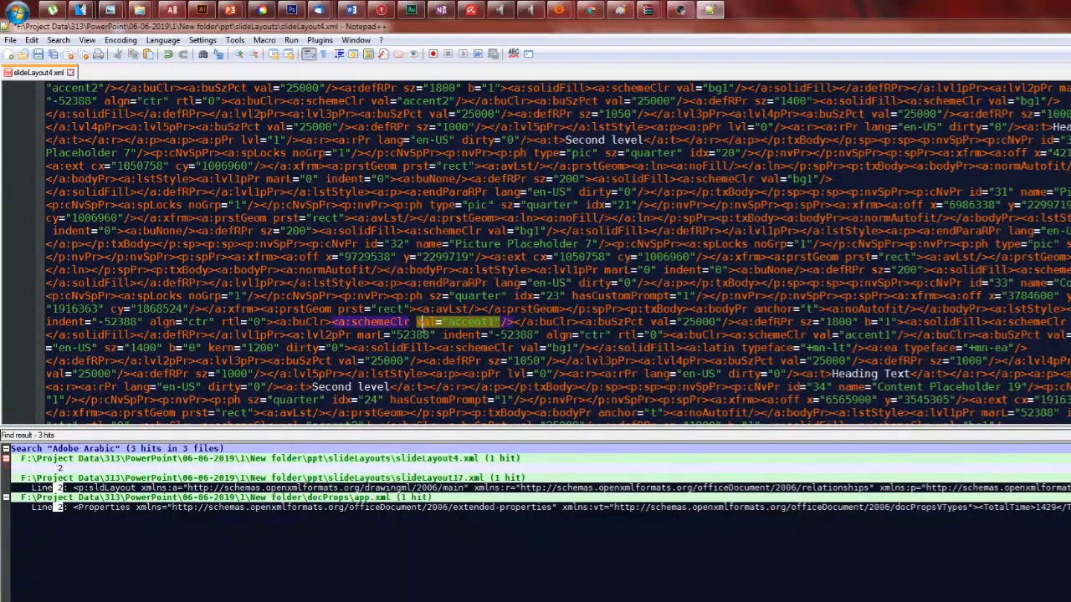
click(427, 328)
key(ctrl+f)
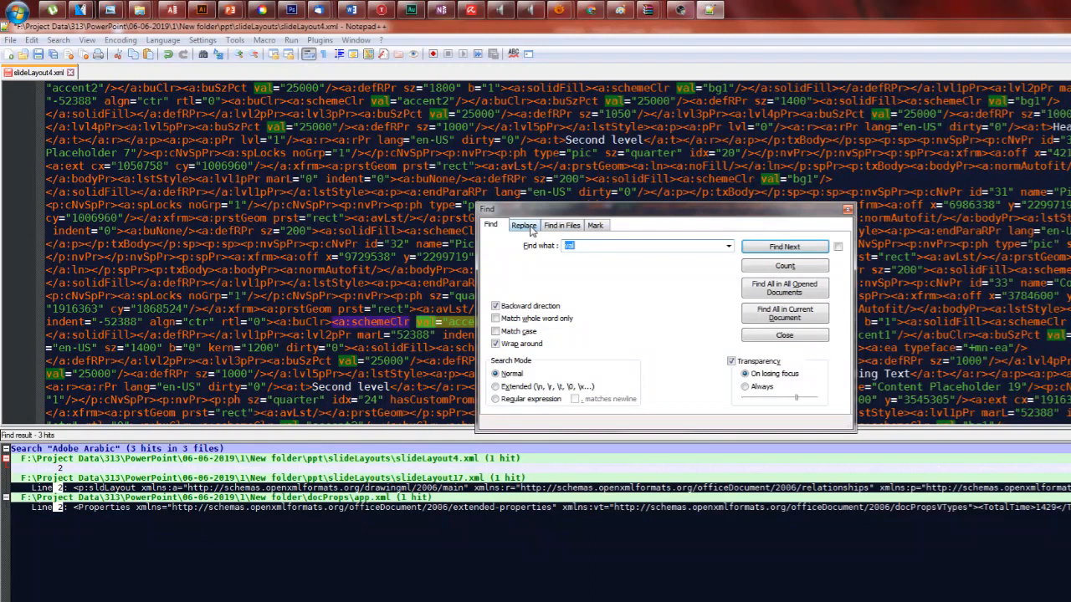
click(524, 225)
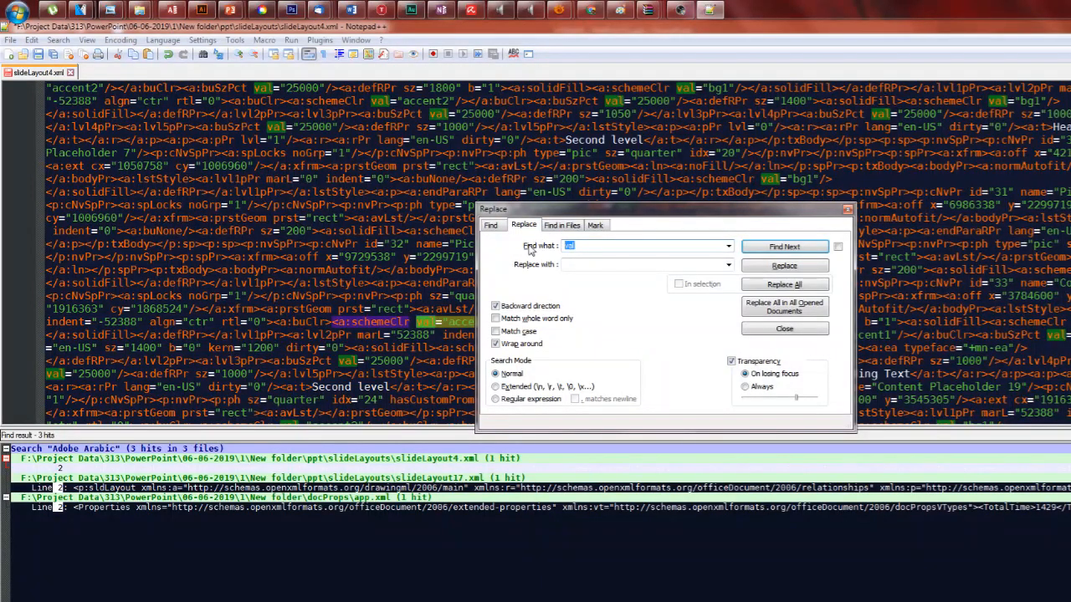
key(ctrl+v)
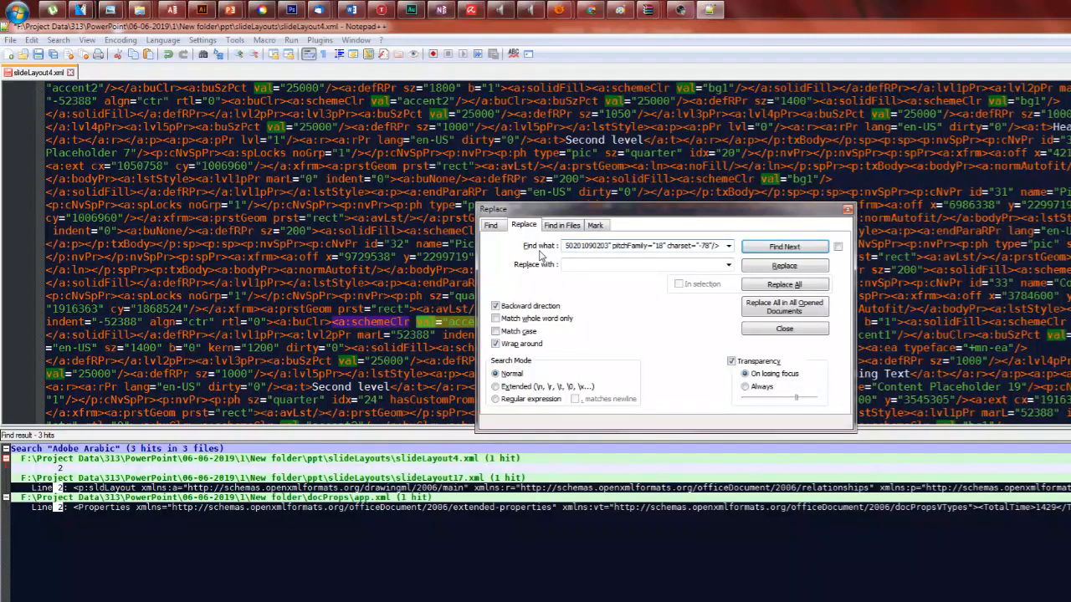
click(598, 261)
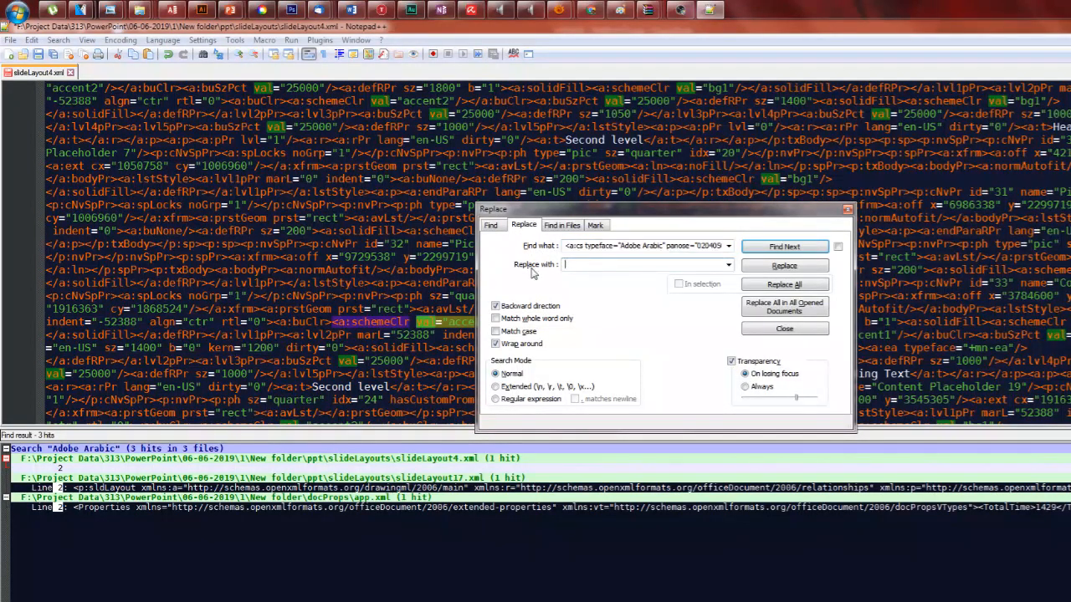
click(782, 285)
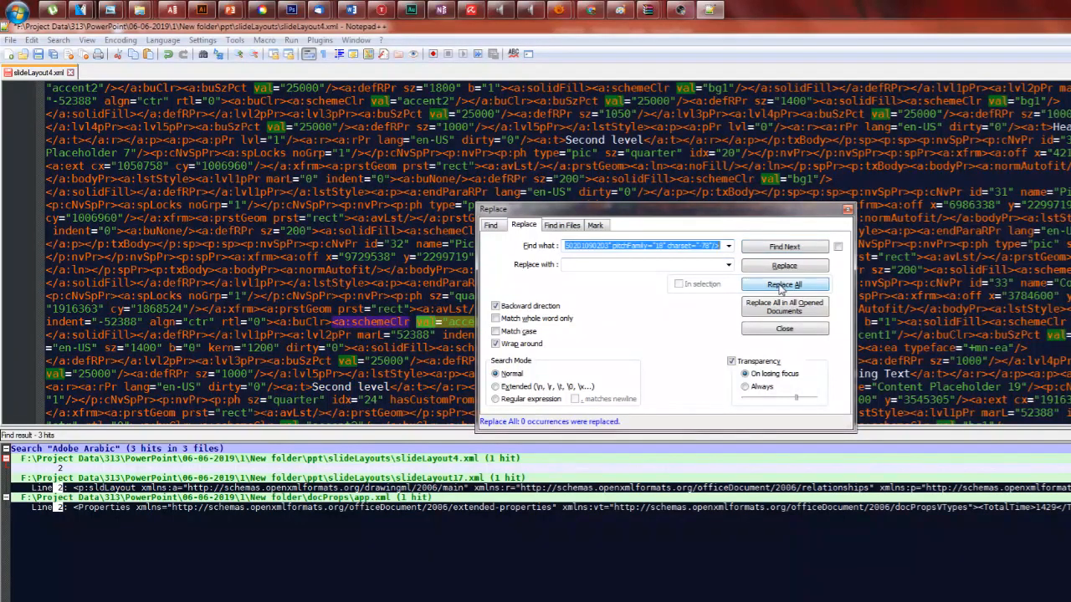
- Open the app.xml search hit and delete the entire <vt:lpstr> entry for Adobe Arabic
click(847, 209)
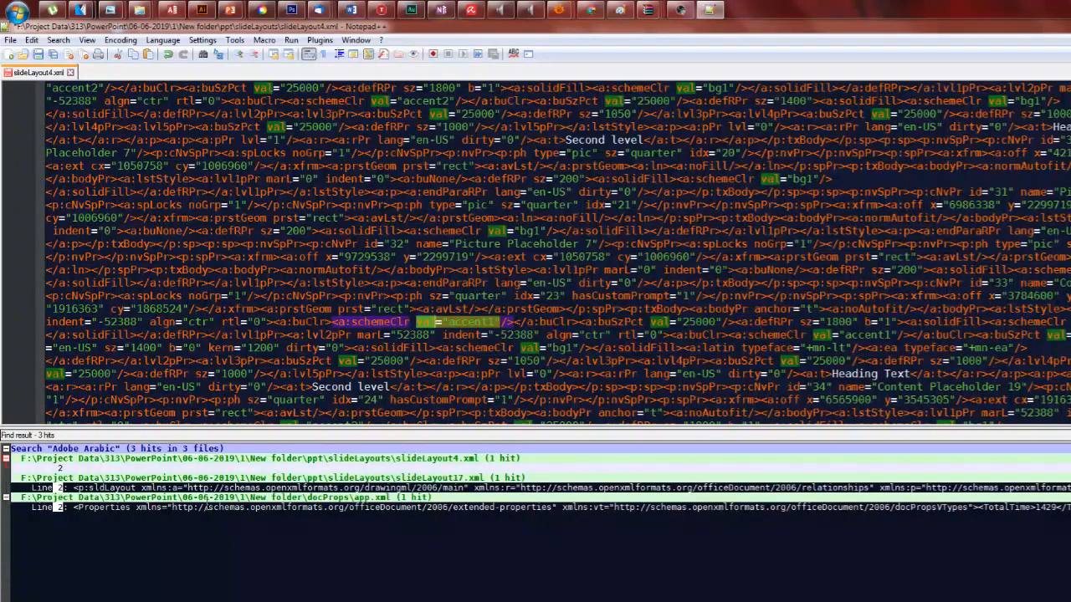
double_click(159, 507)
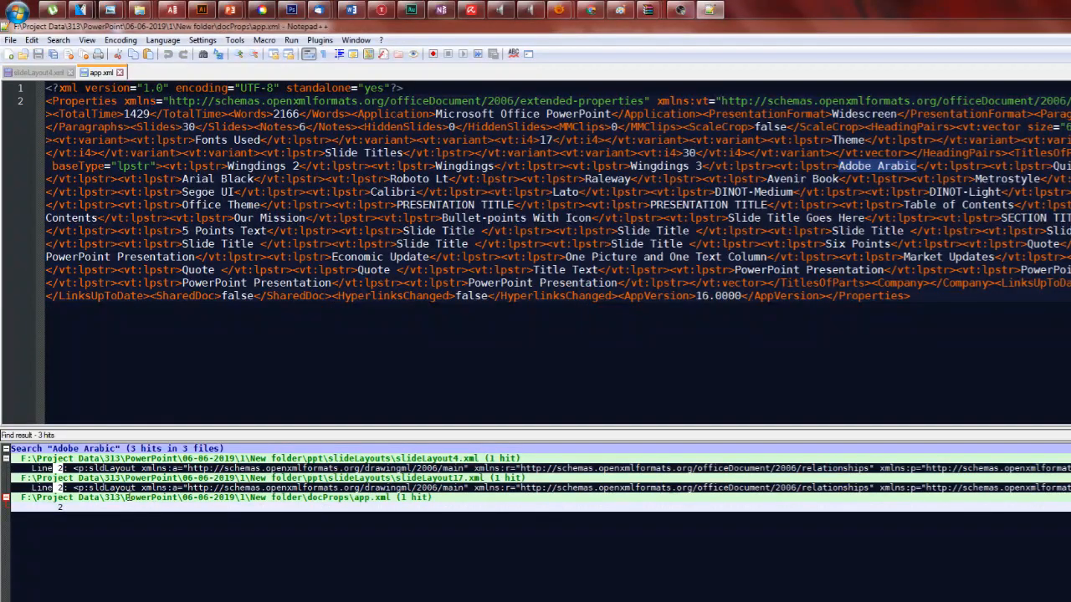
double_click(184, 497)
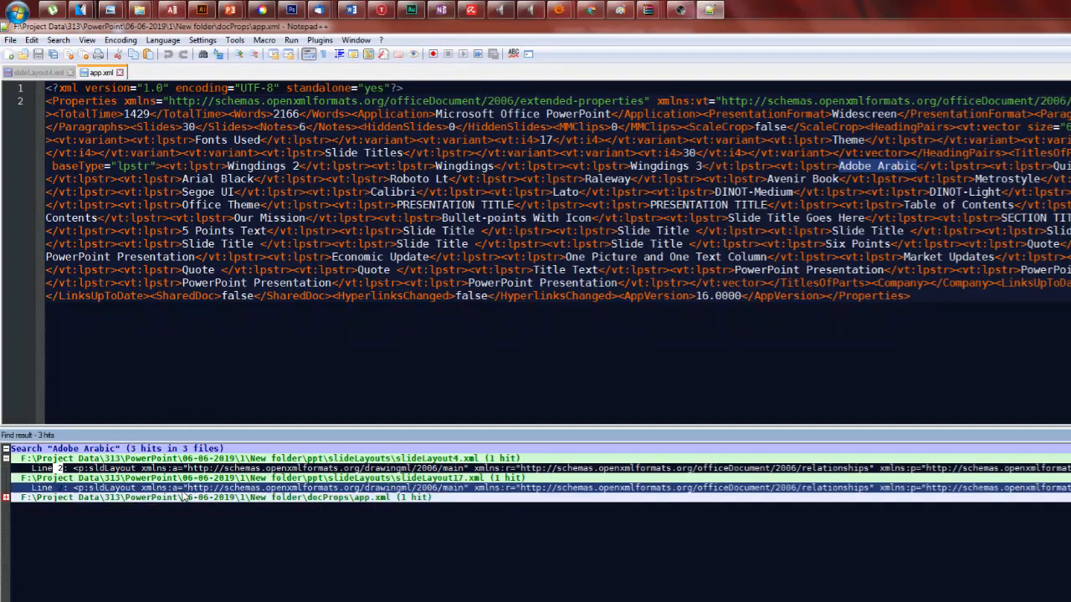
click(889, 192)
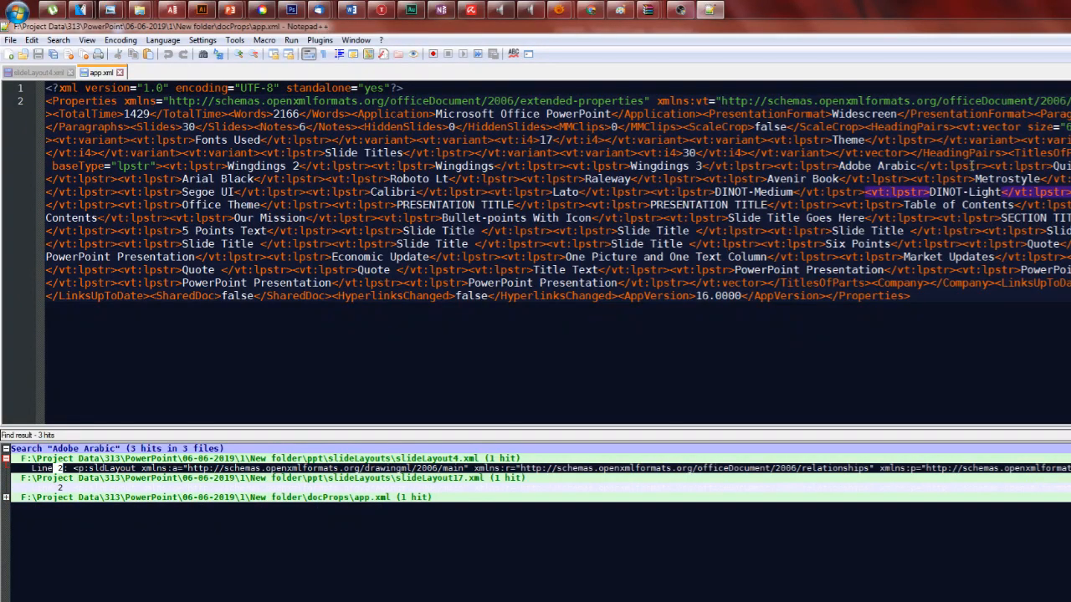
drag(988, 165, 775, 166)
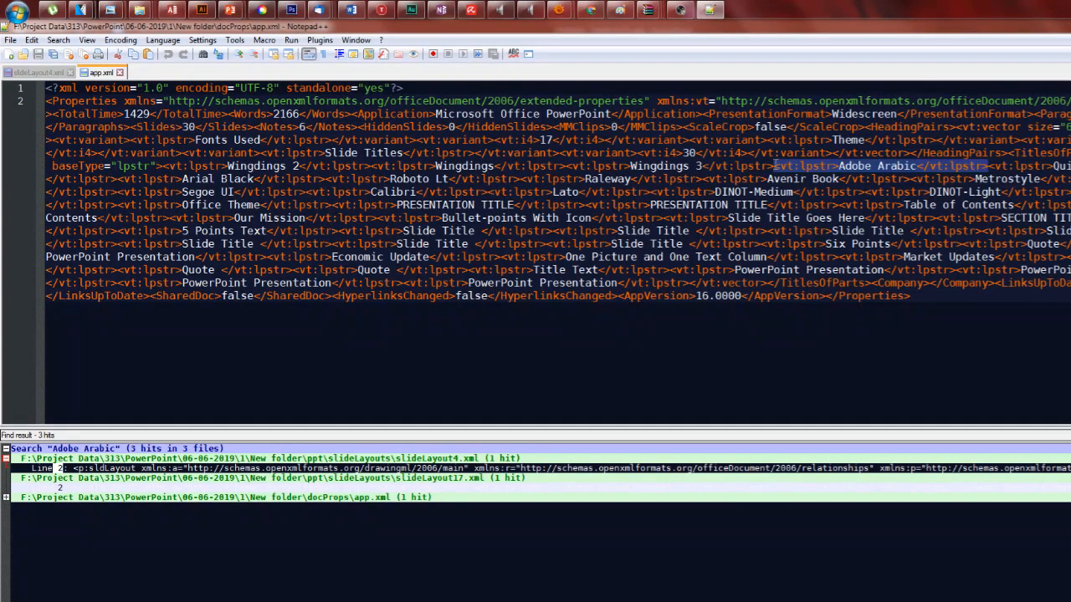
key(Delete)
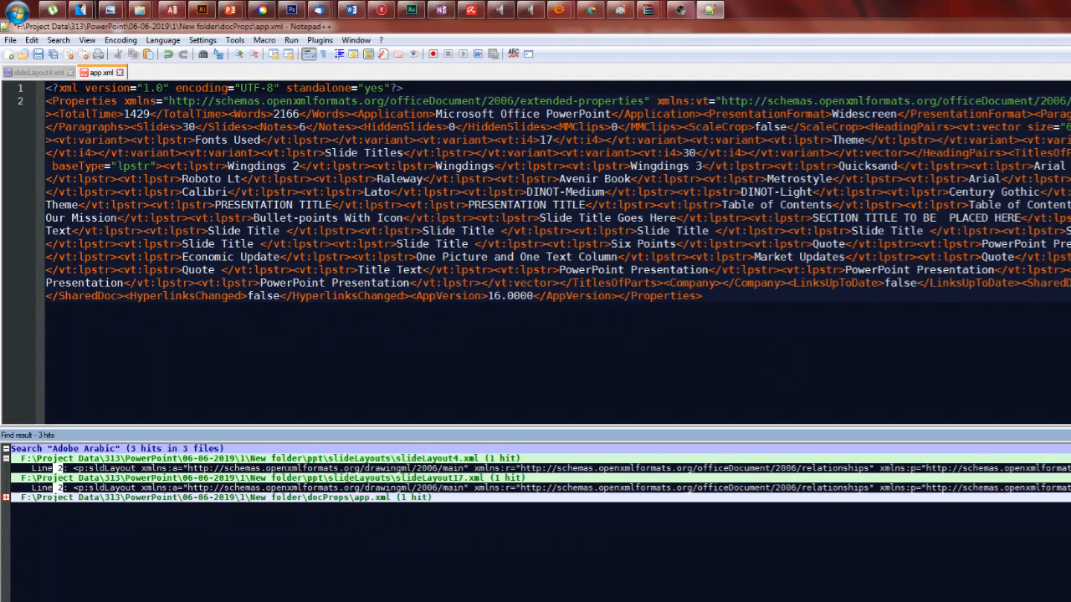
- Revisit the Adobe Arabic search hits to check the edited spots in slideLayout4.xml and app.xml
double_click(348, 487)
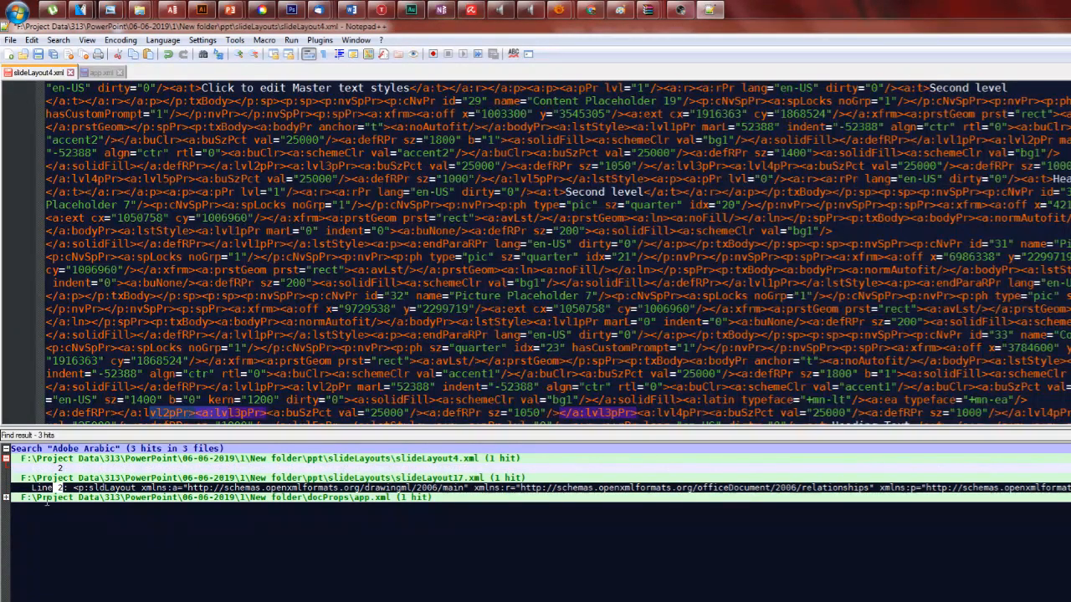
click(5, 499)
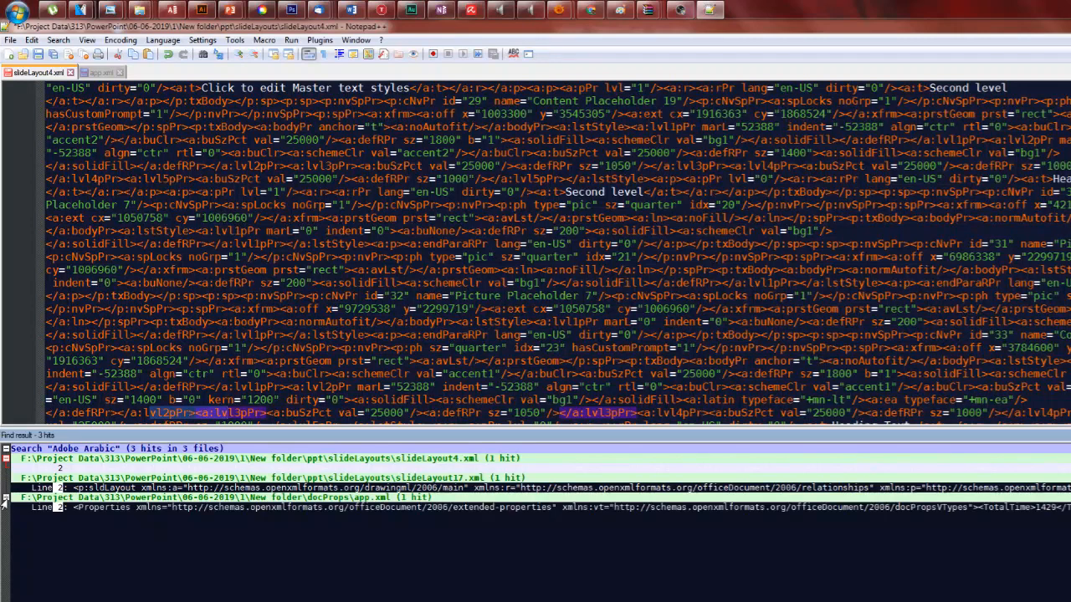
double_click(60, 489)
double_click(85, 507)
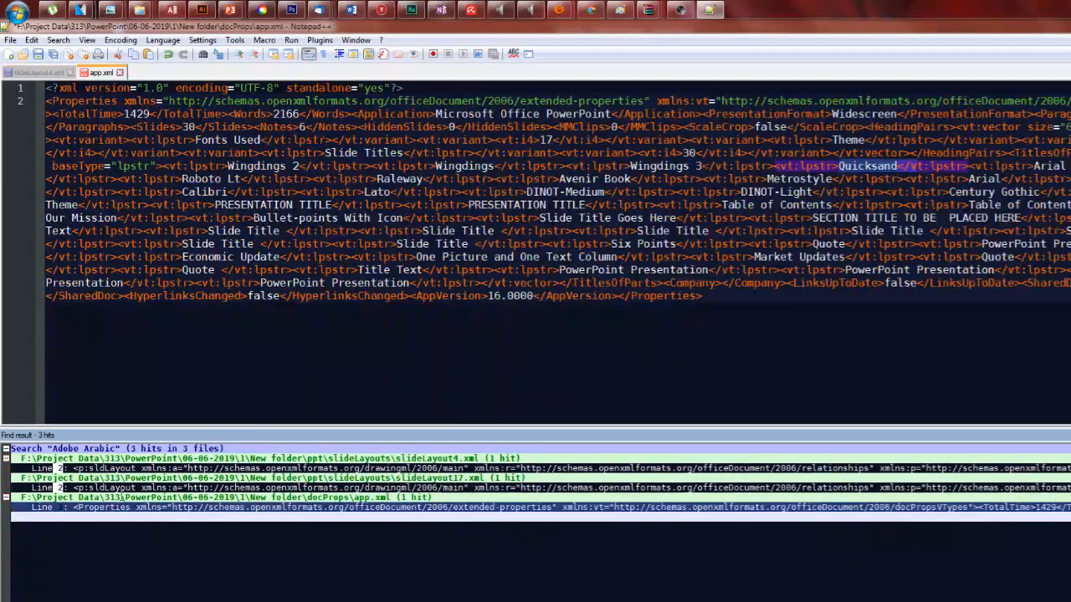
click(792, 338)
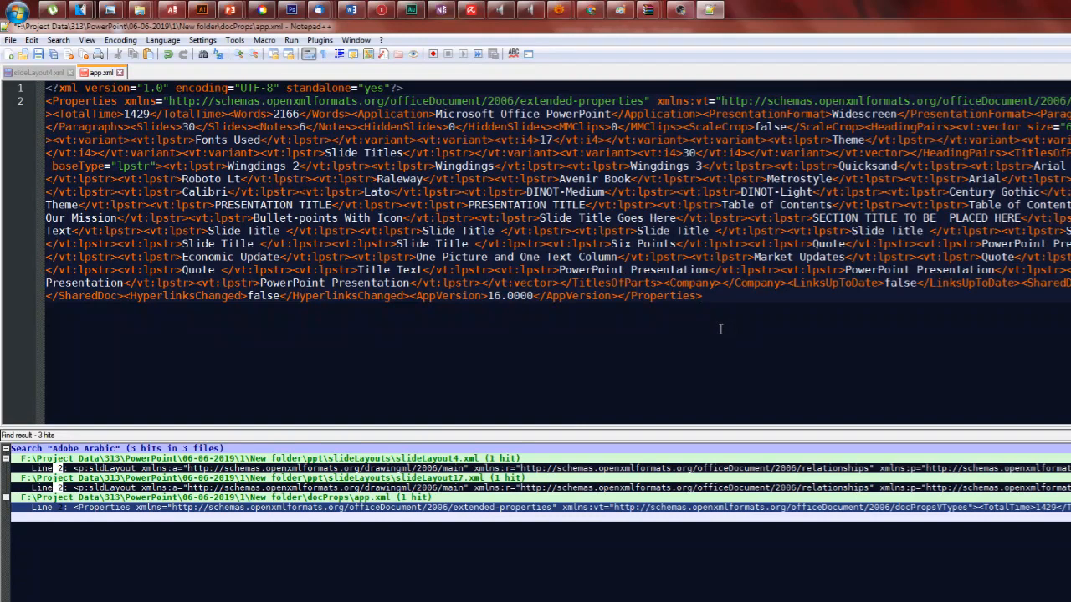
- Search all files in the extracted folder and its subfolders for "Arabic"
key(ctrl+f)
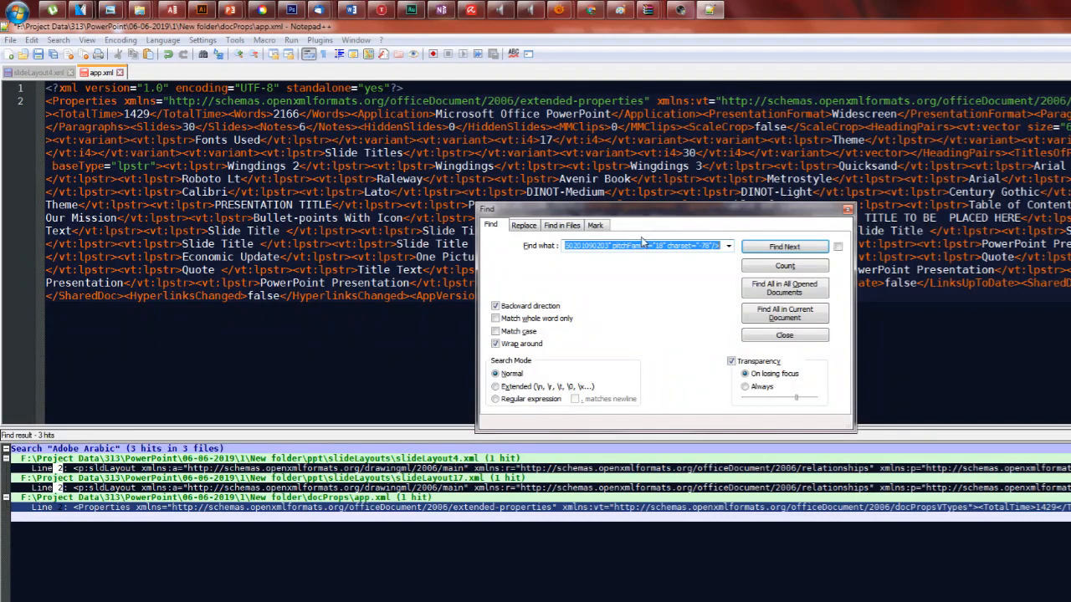
click(561, 226)
text(Ar)
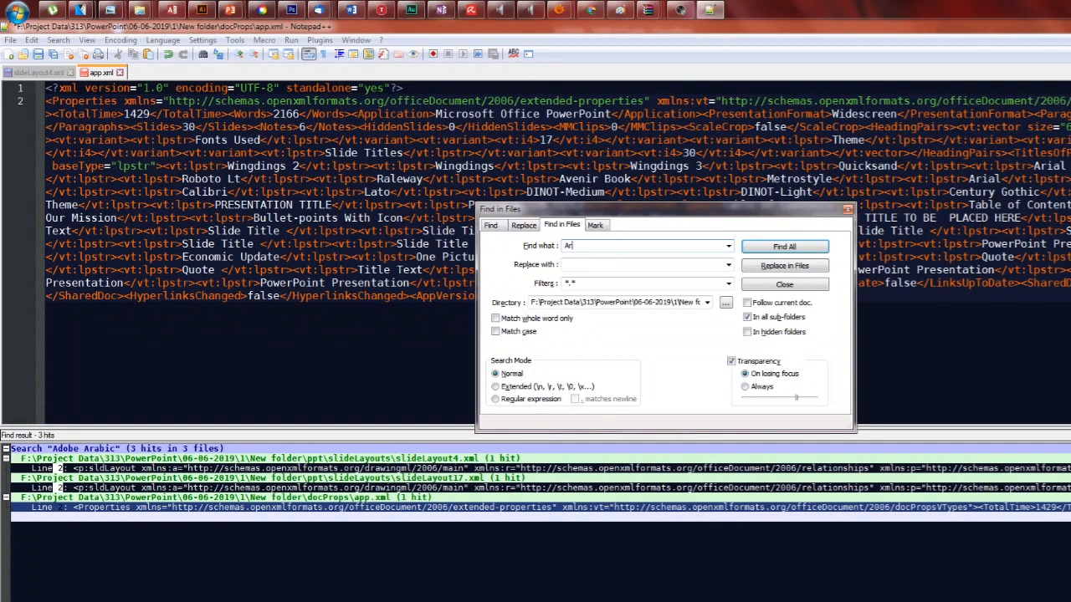
text(abic)
click(787, 247)
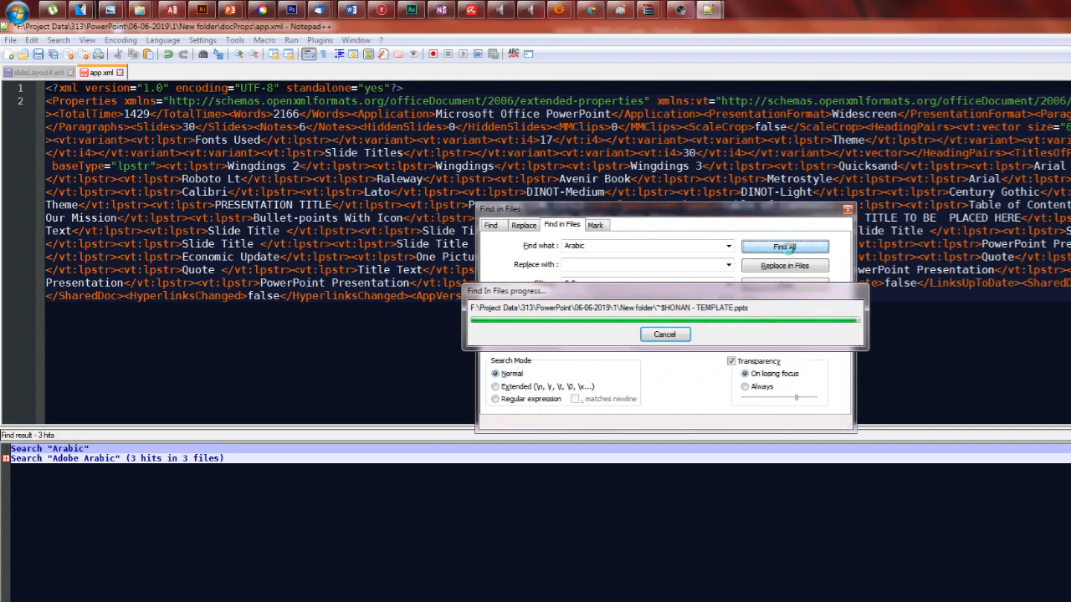
- Open all the files listed in the search results
click(147, 468)
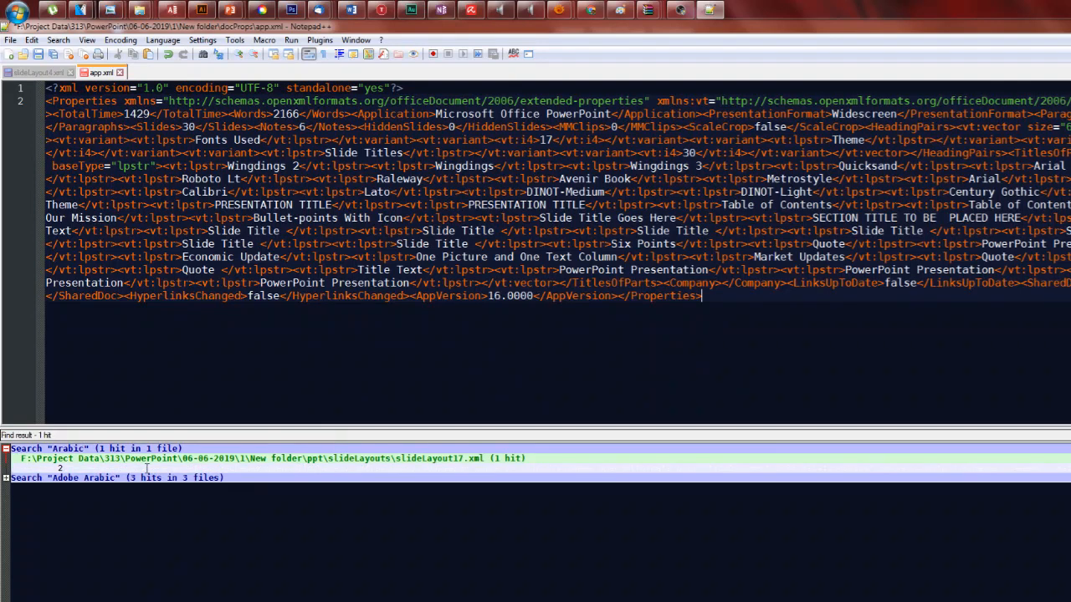
double_click(143, 475)
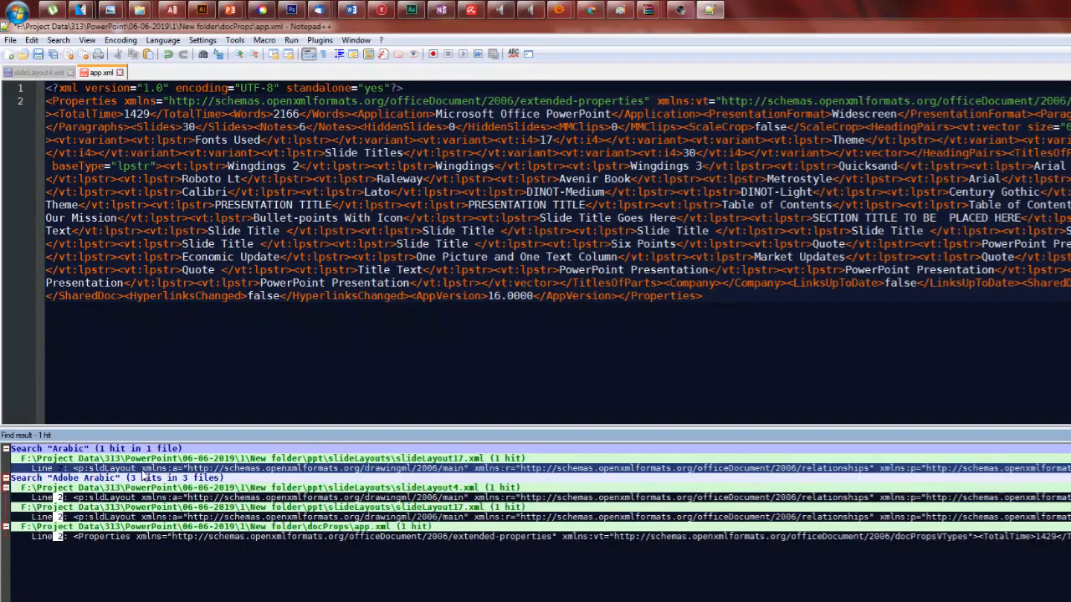
double_click(80, 459)
right_click(84, 463)
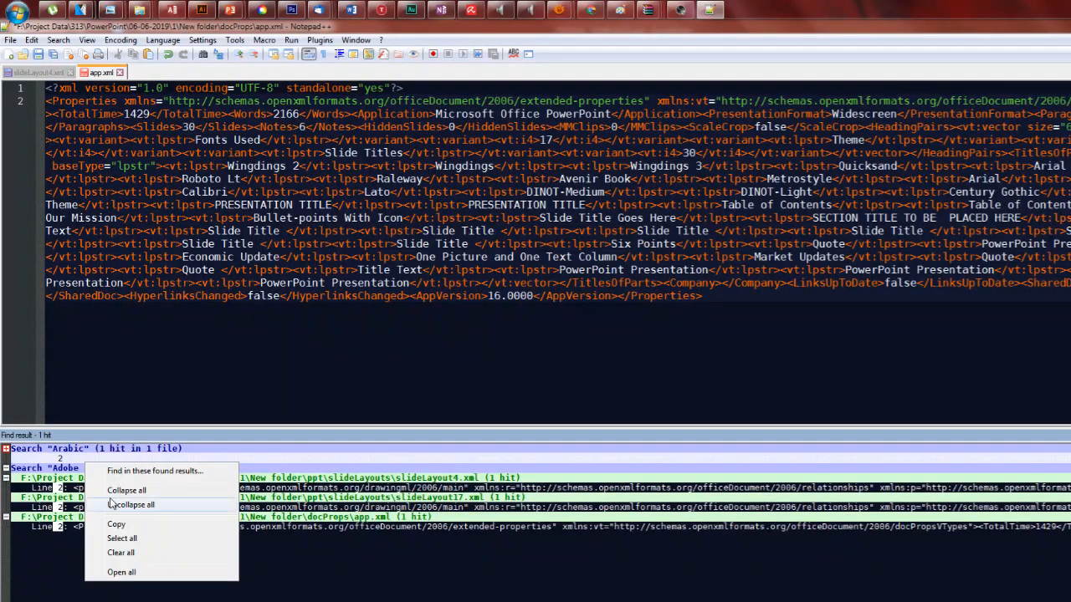
click(136, 572)
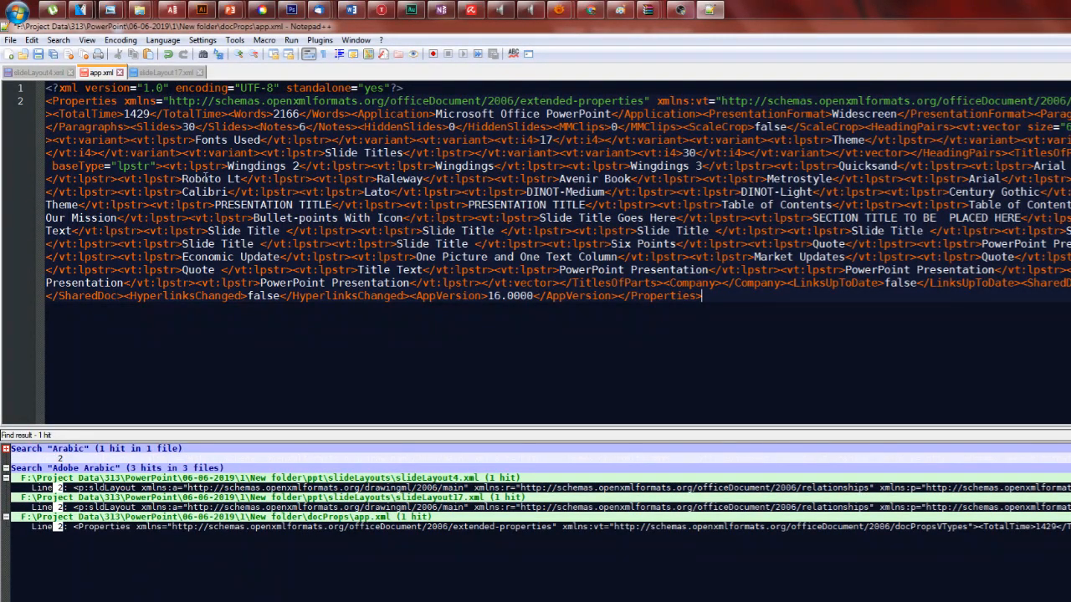
- Save and close app.xml and slideLayout4.xml, and close slideLayout17.xml unchanged
key(ctrl+w)
click(606, 408)
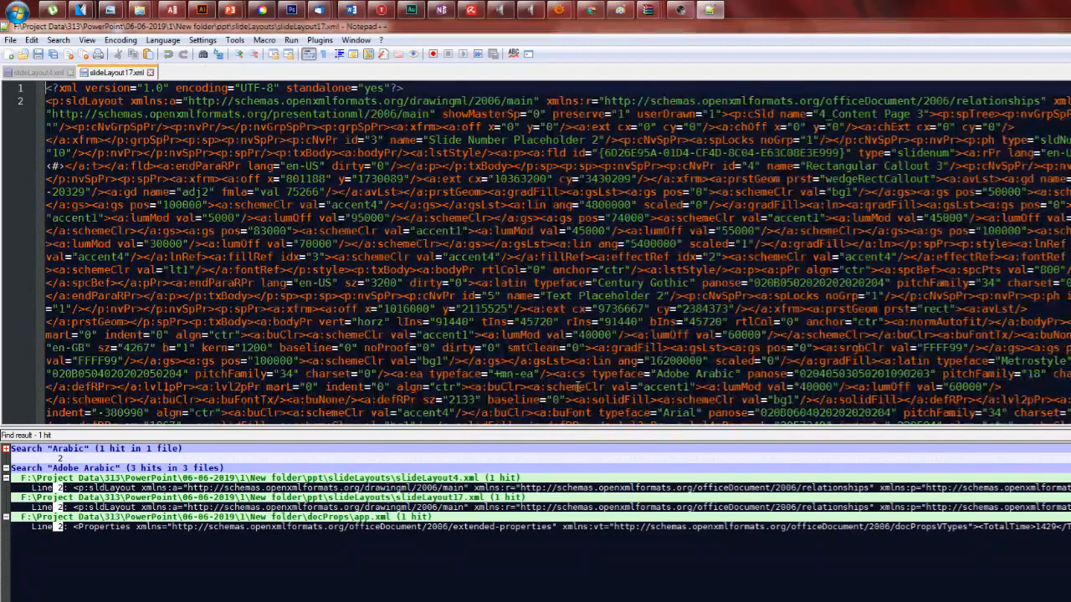
key(ctrl+w)
key(ctrl+w)
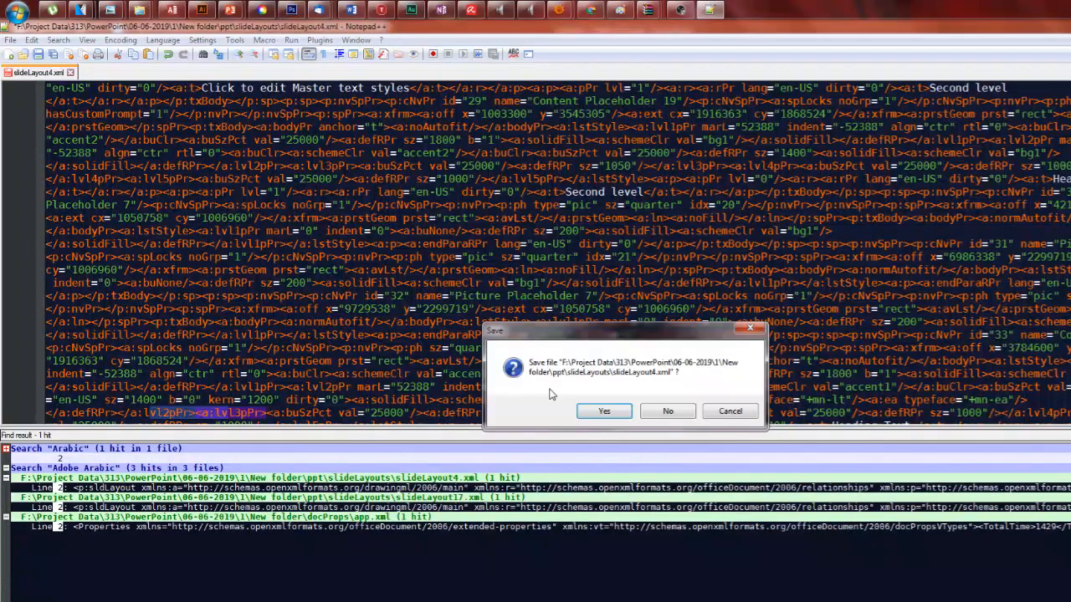
click(608, 410)
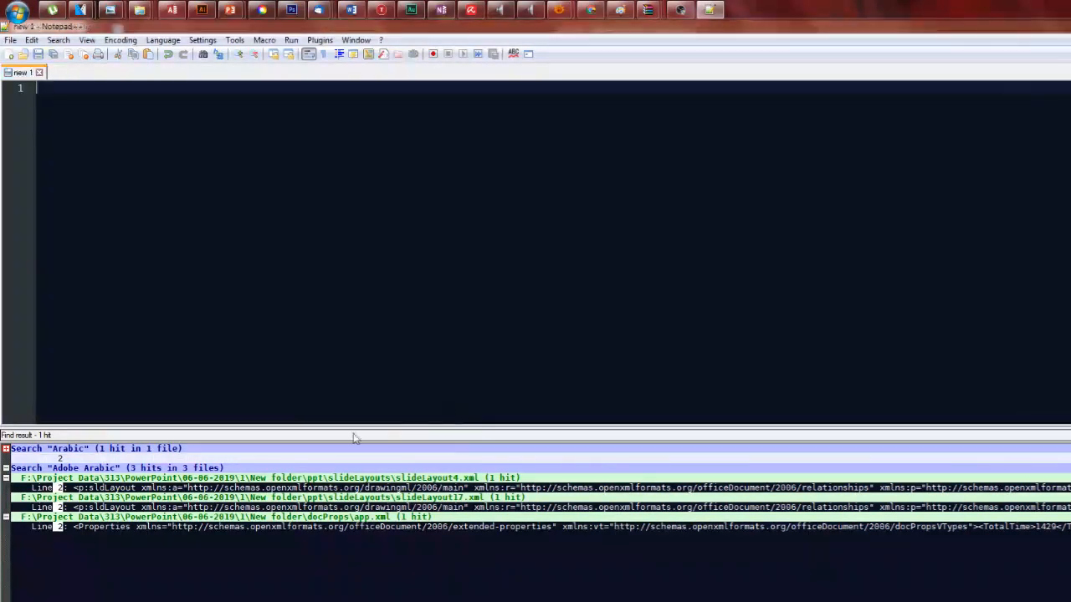
- Clear the old search results and search the extracted folder's files for "Arabic" again
double_click(223, 487)
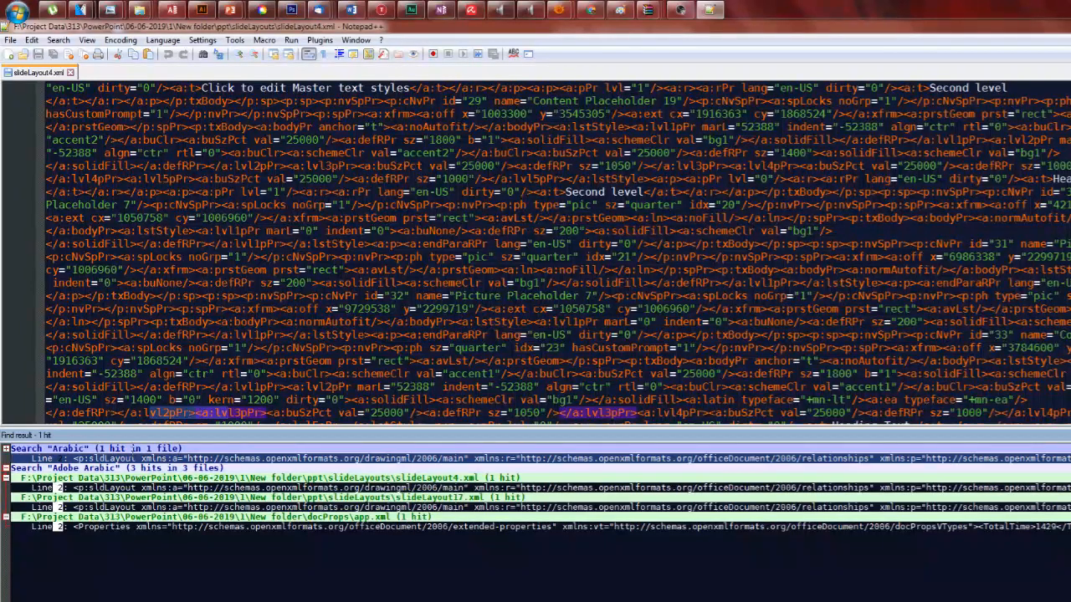
right_click(165, 562)
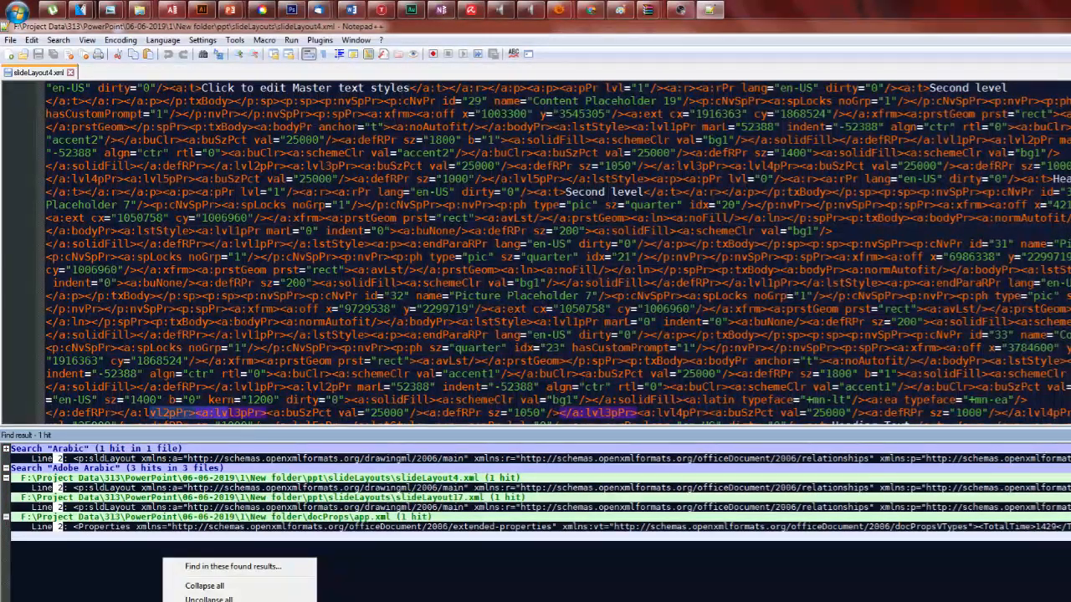
double_click(429, 296)
key(ctrl+f)
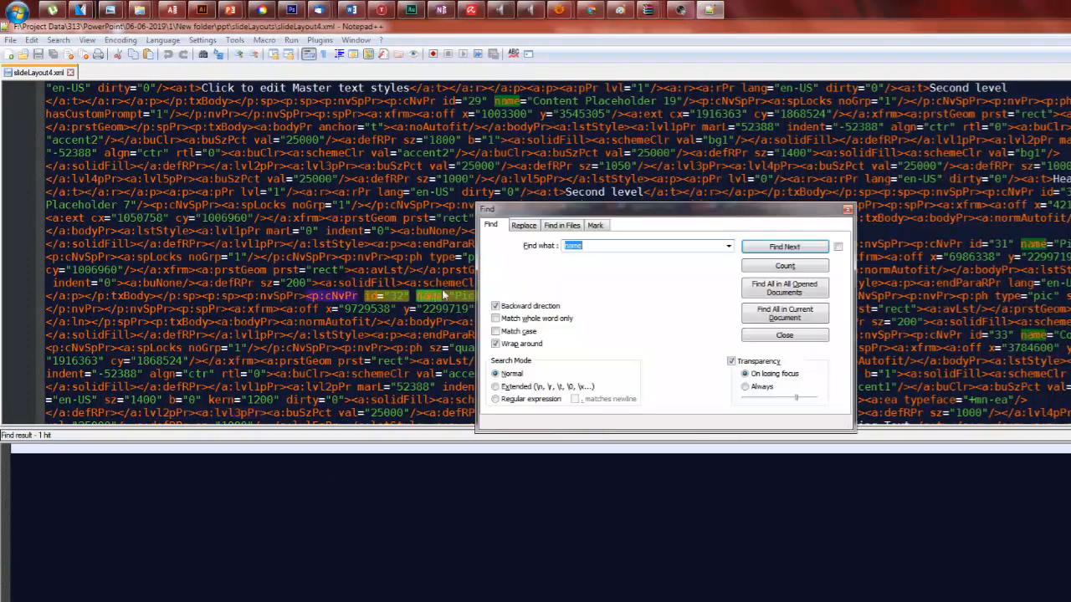
click(568, 227)
text(Arabic)
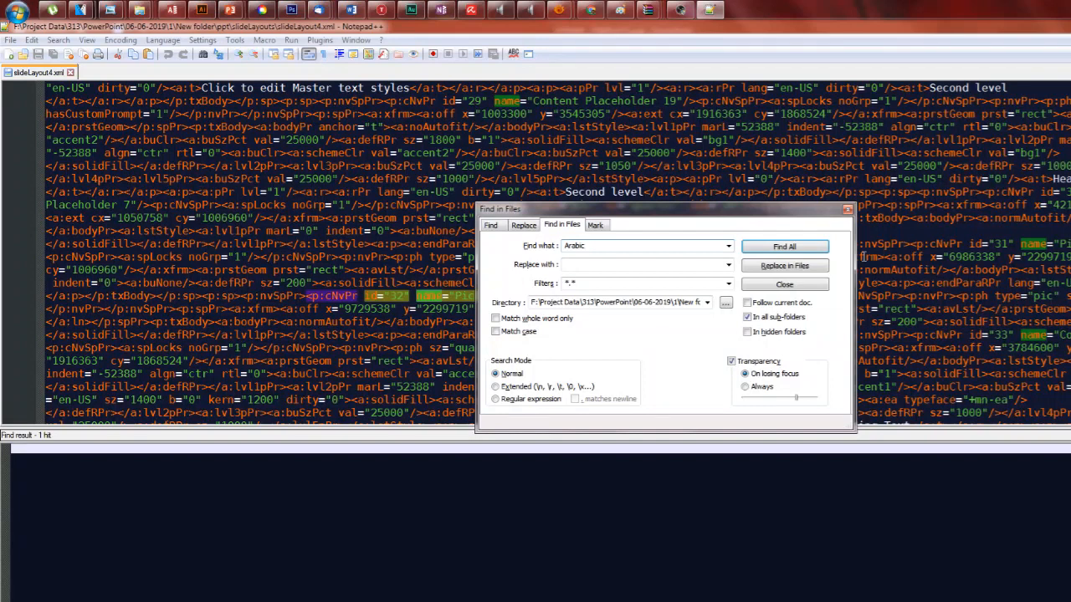
click(783, 247)
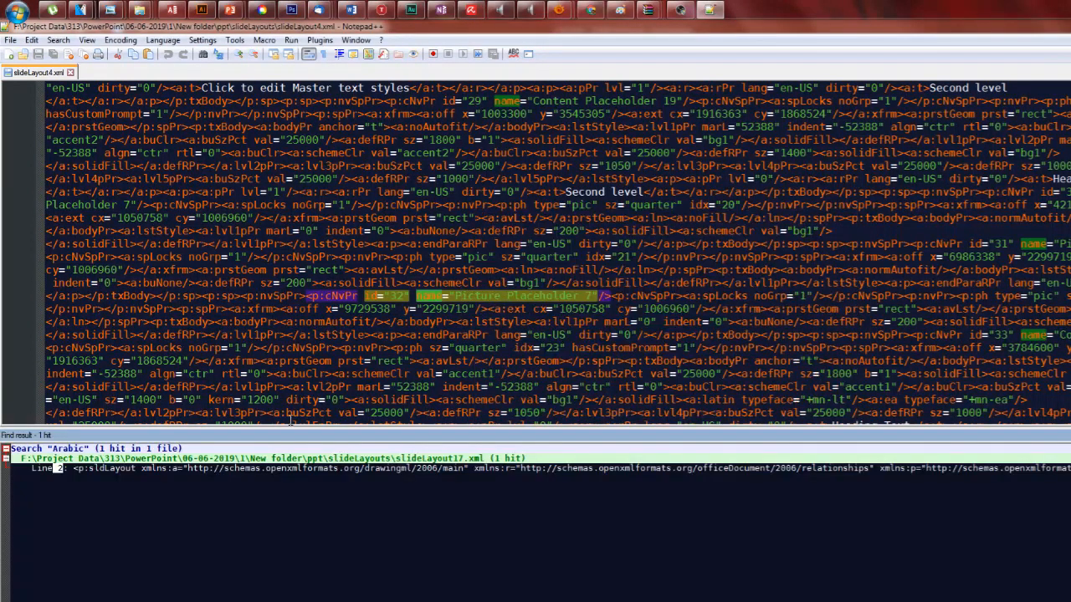
- Open the slideLayout17.xml search hit and delete the entire <a:cs> tag that references the Adobe Arabic typeface
double_click(265, 469)
click(558, 373)
drag(559, 373, 1055, 374)
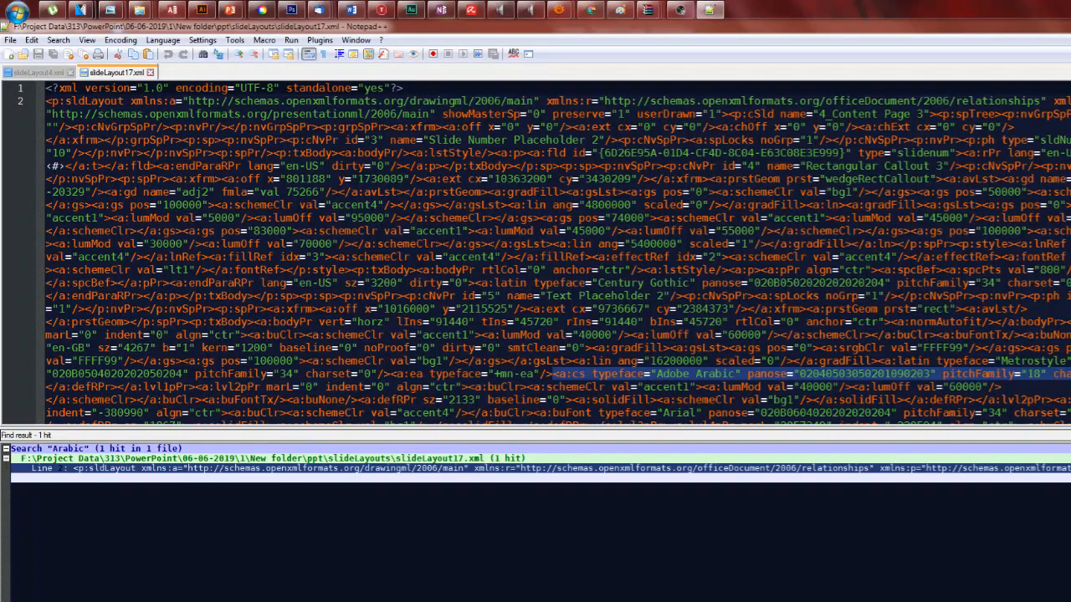
key(Delete)
- Save and close slideLayout17.xml, and close slideLayout4.xml
right_click(408, 336)
click(364, 296)
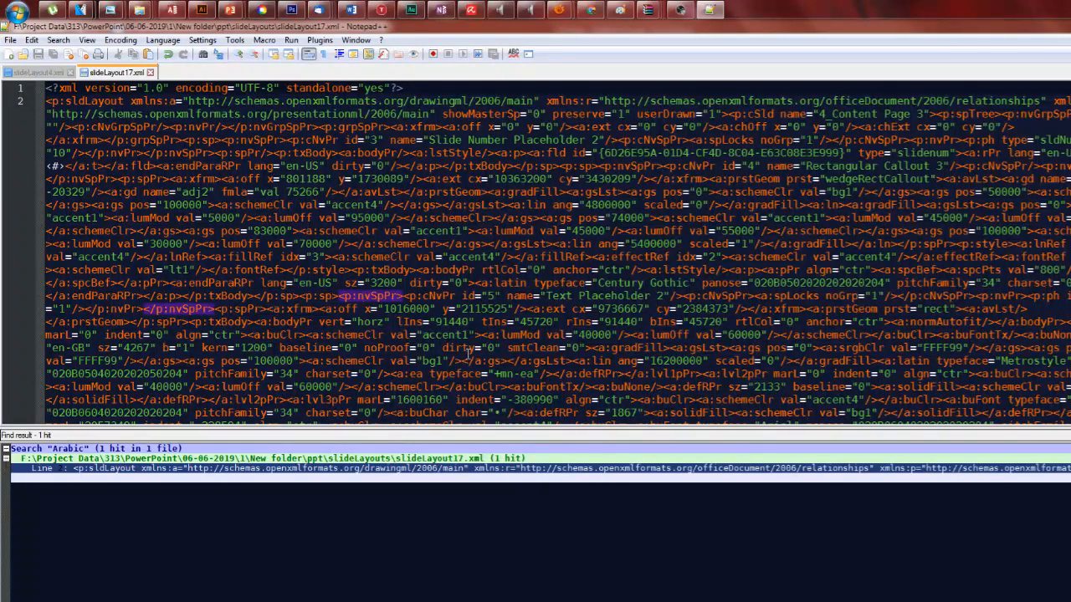
click(232, 478)
key(ctrl+w)
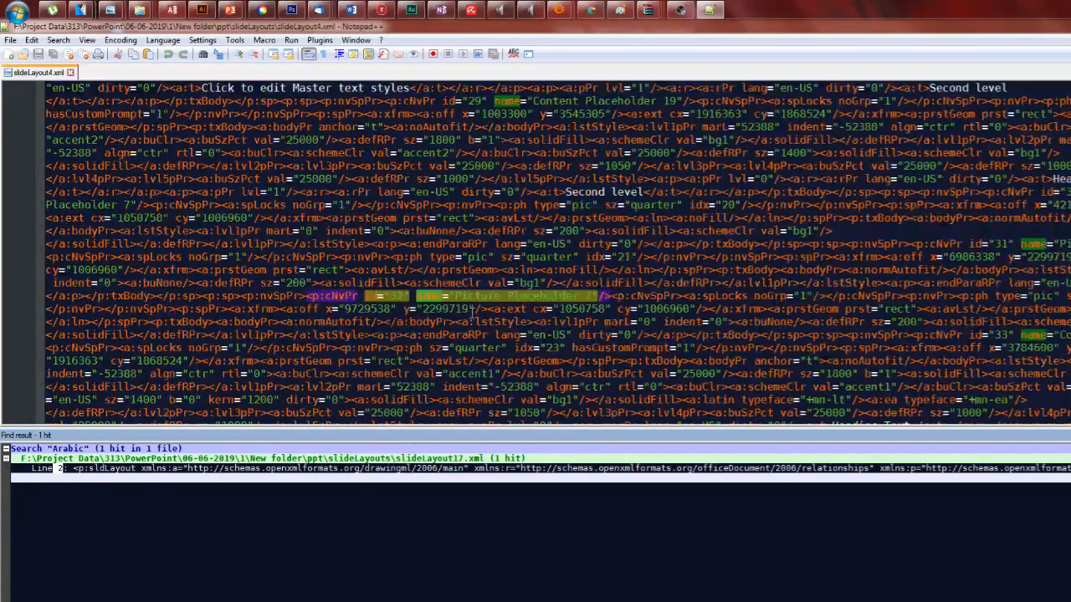
key(ctrl+w)
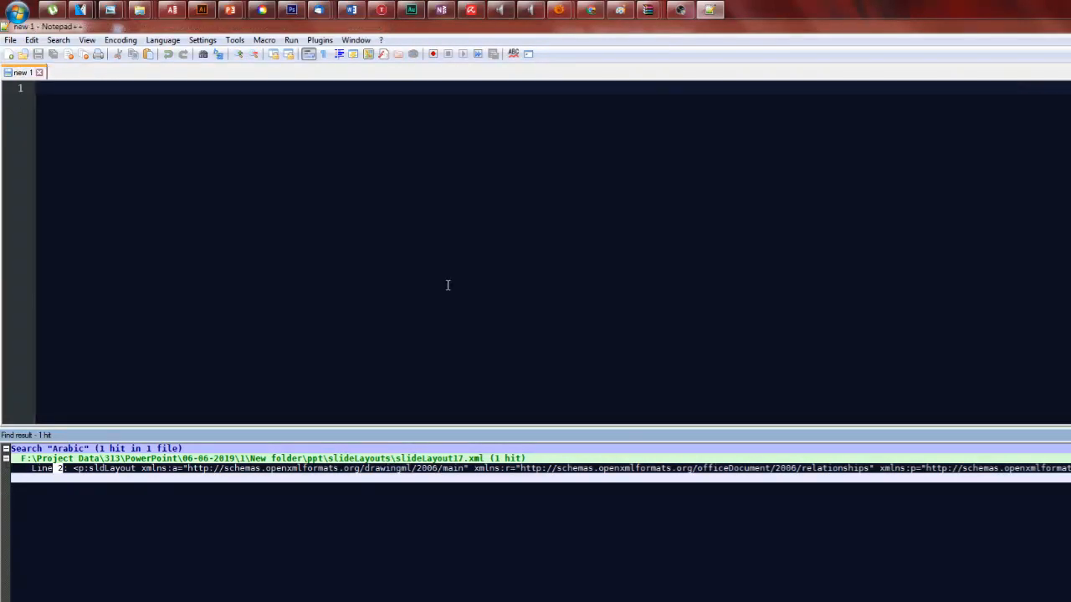
- Close presentation.xml, and save and close slide6.xml and slide5.xml
key(alt+Tab)
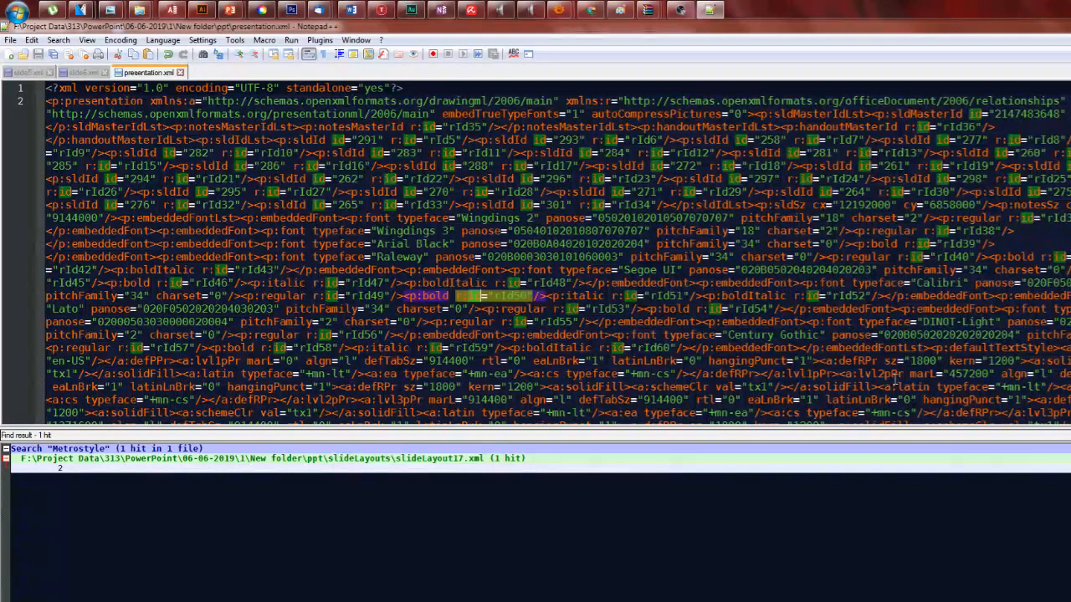
scroll(895, 378, down, 5)
key(ctrl+w)
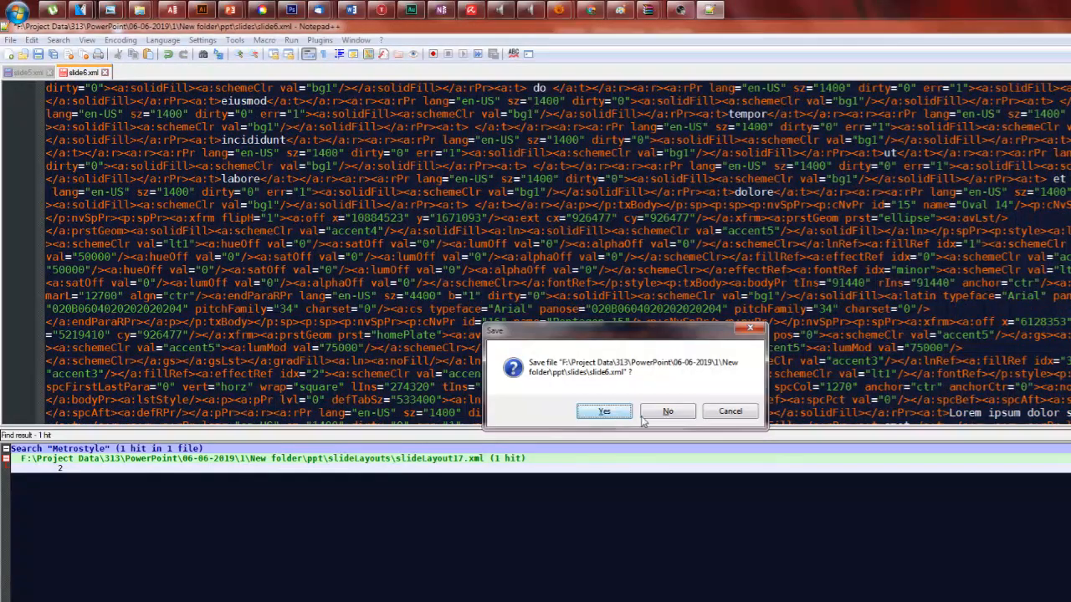
click(615, 413)
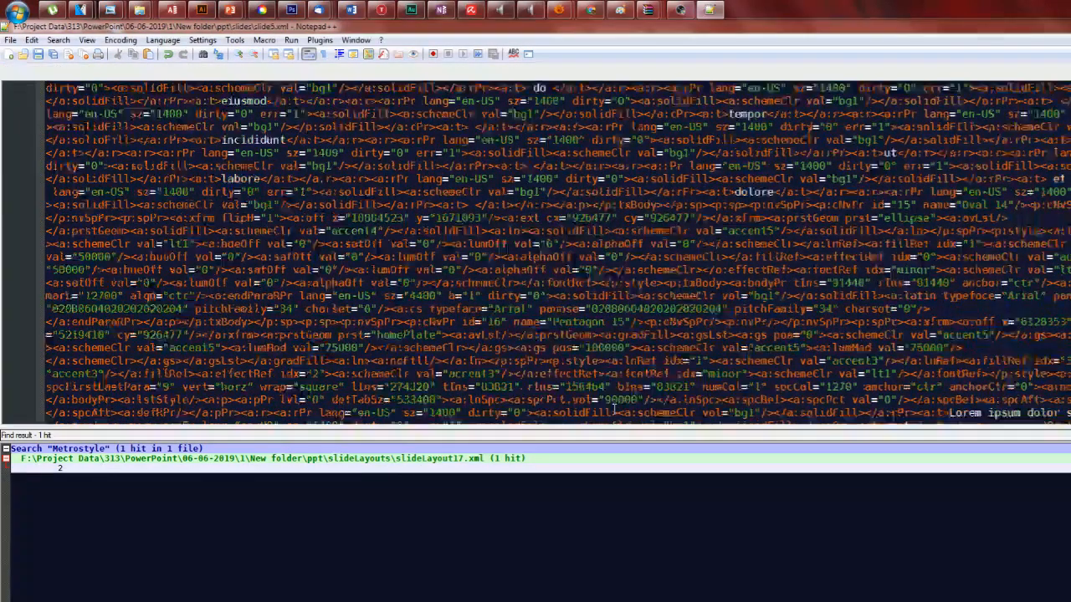
click(614, 410)
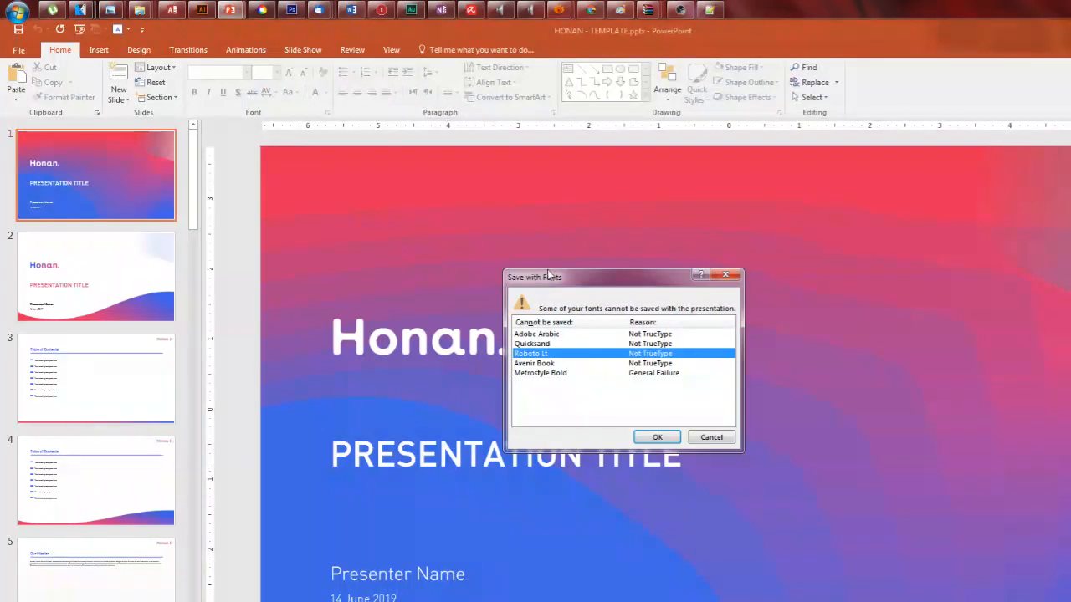
- Switch to the extracted New folder in Windows Explorer and start archiving _rels, customXml, docProps, ppt and [Content_Types].xml together
key(alt+Tab)
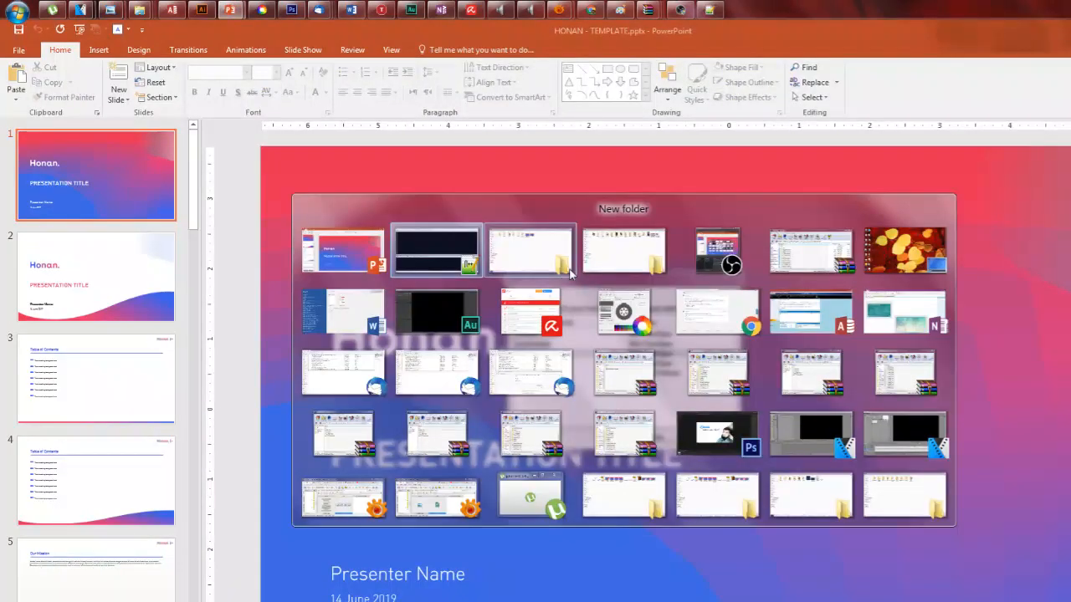
click(549, 252)
click(430, 214)
drag(459, 210, 154, 112)
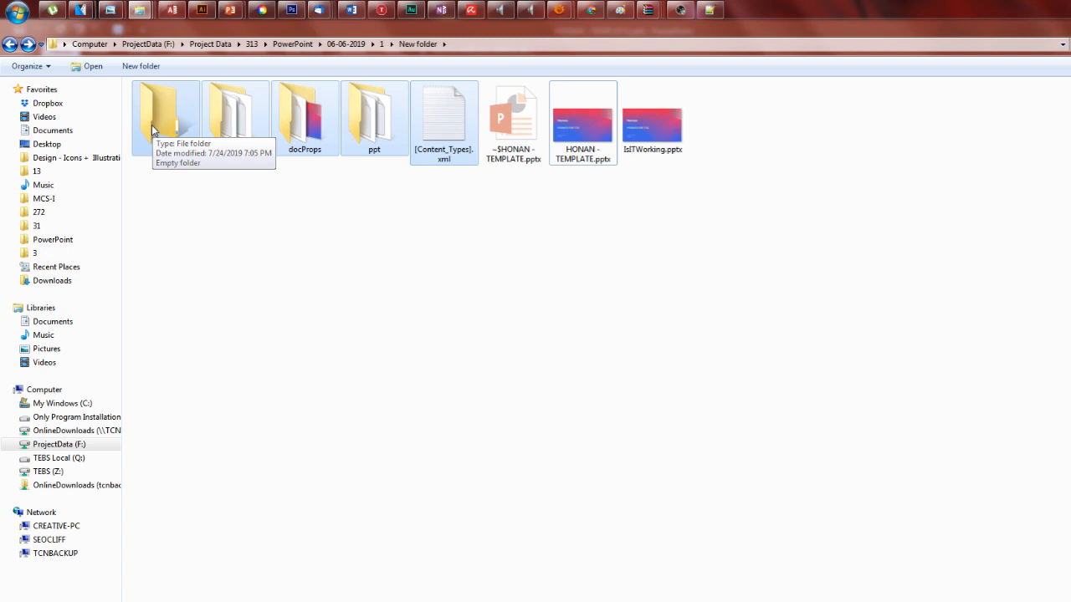
drag(148, 184, 446, 118)
right_click(446, 118)
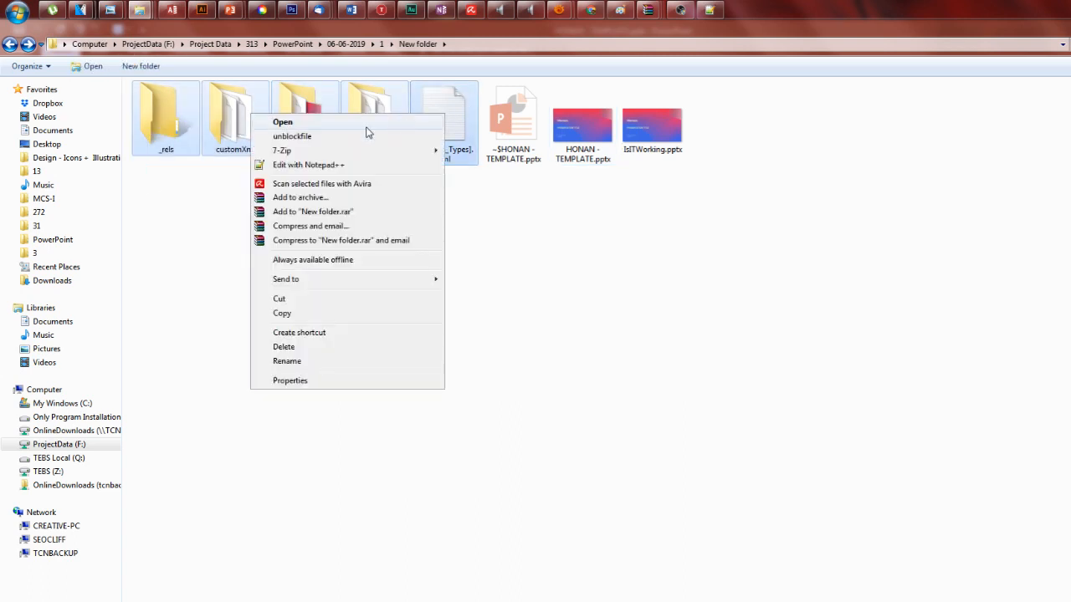
click(308, 199)
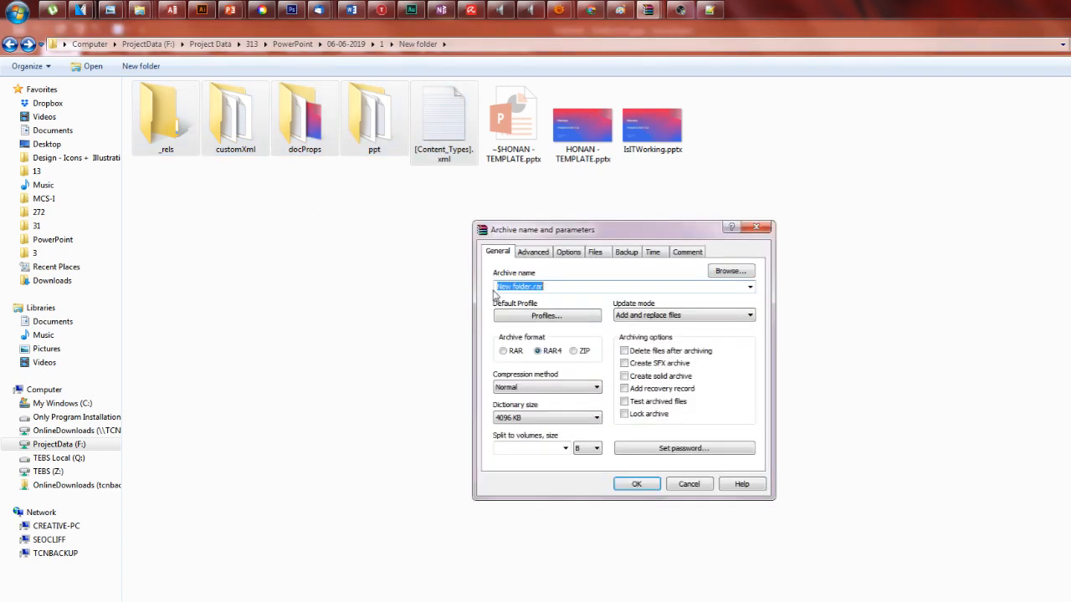
- Create the archive in ZIP format with the name MyNewTemplate.pptx
click(573, 351)
drag(563, 288, 538, 287)
text(pptx)
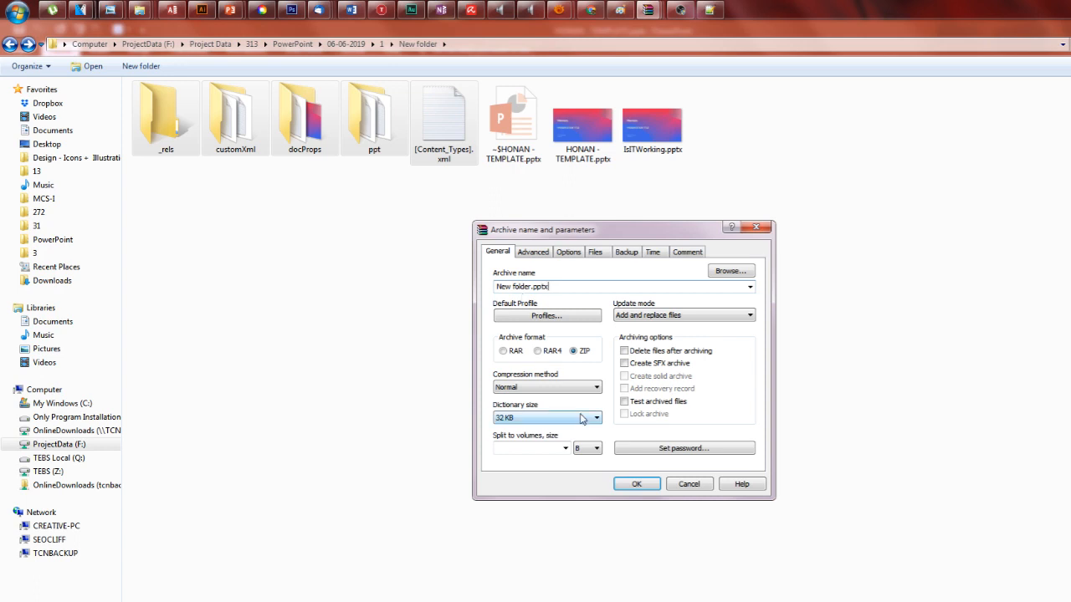
drag(531, 286, 450, 279)
text(MyNewTemplate)
click(636, 485)
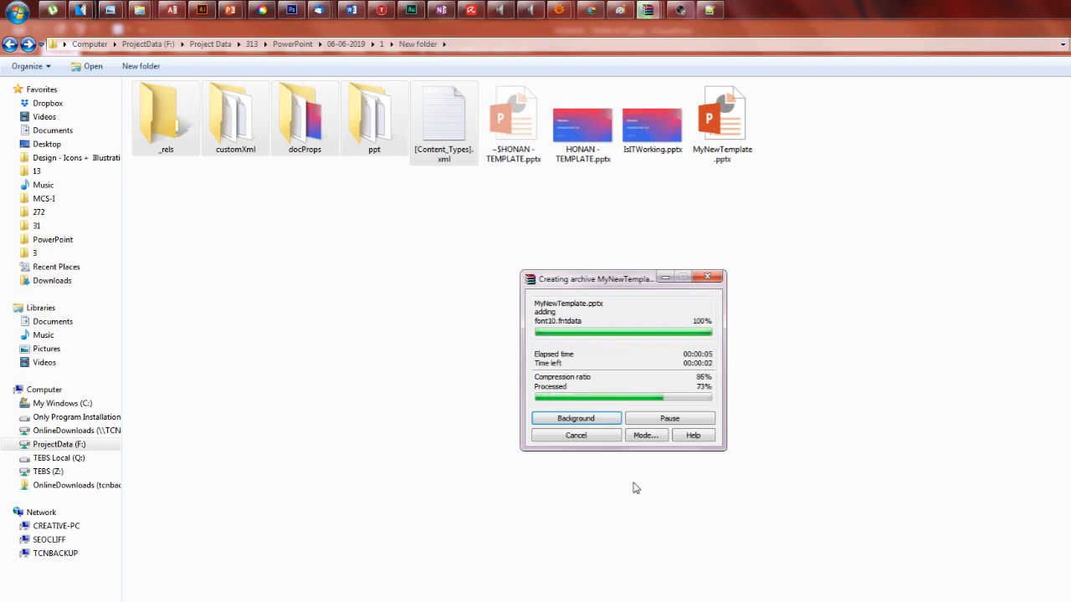
- Switch to PowerPoint, cancel the Save with Fonts warning and close HONAN - TEMPLATE.pptx
key(alt+Tab)
key(Tab)
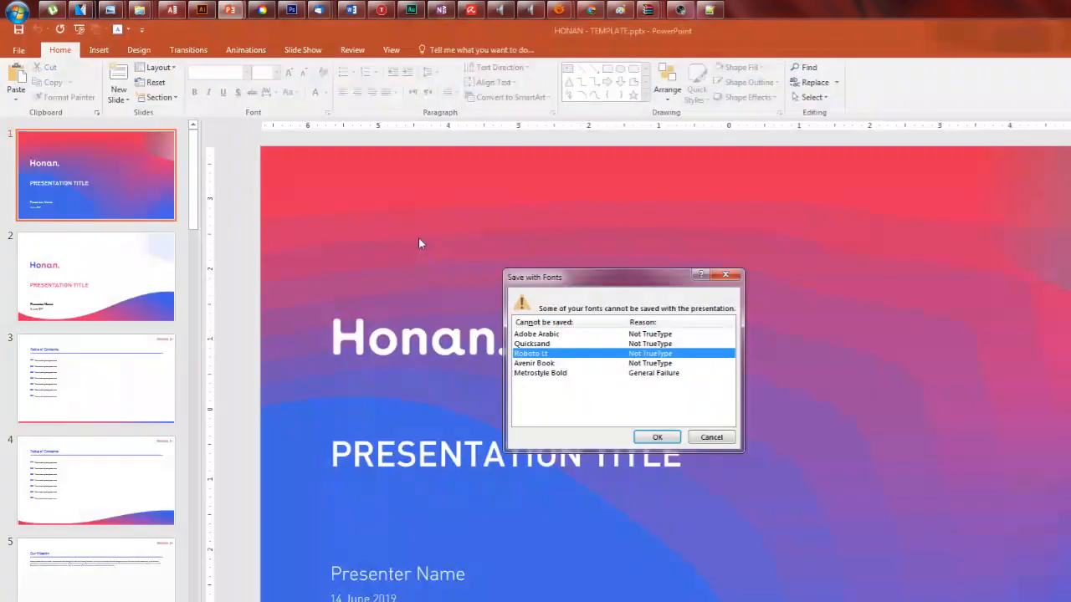
click(708, 437)
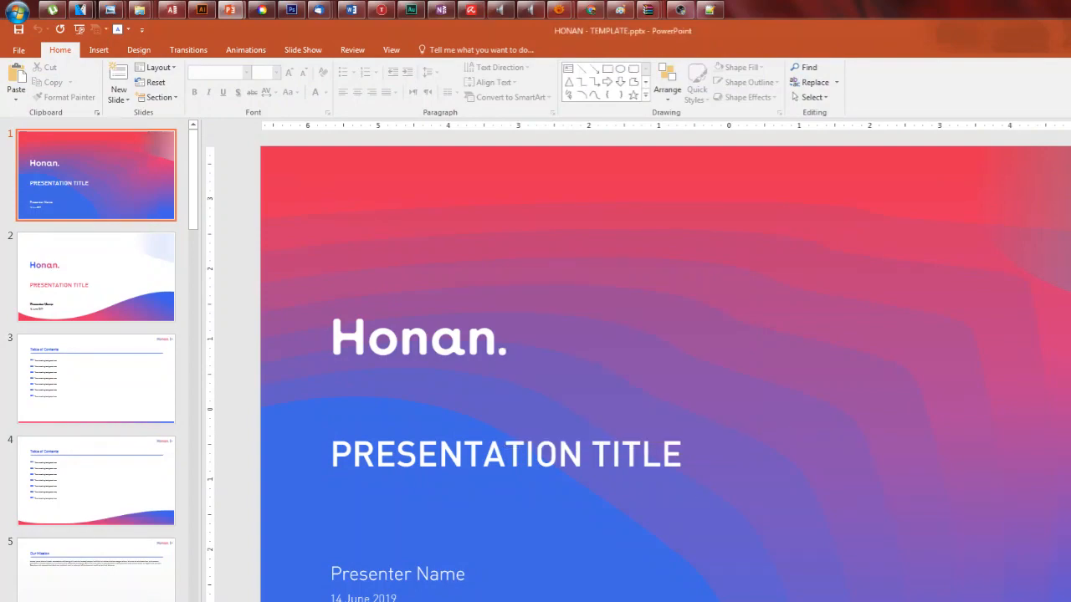
key(alt+F4)
click(740, 301)
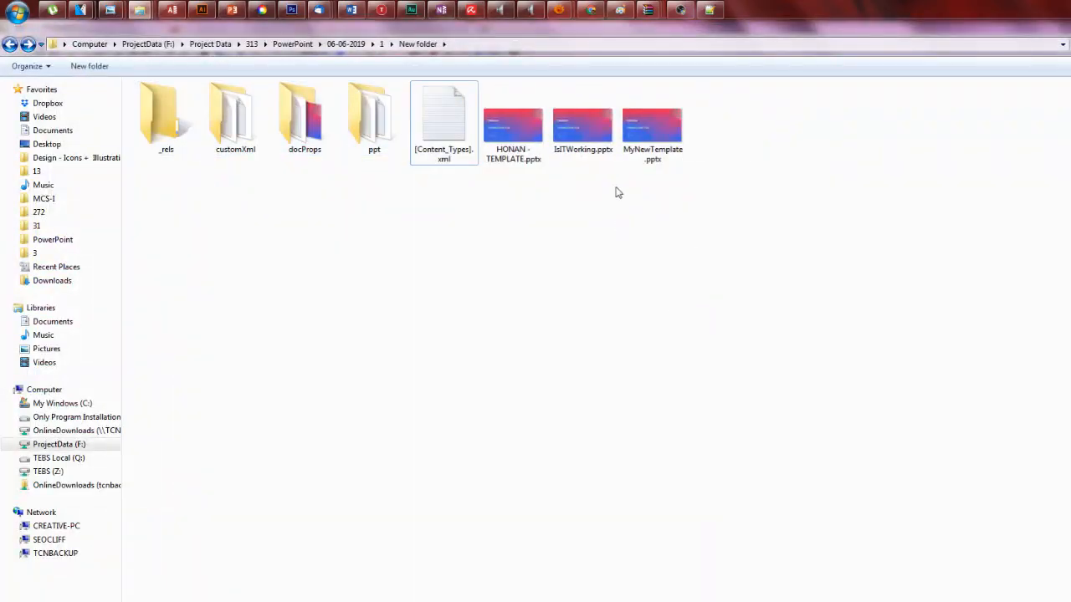
- Open MyNewTemplate.pptx from the New folder, let PowerPoint repair it and acknowledge the repair message
double_click(667, 148)
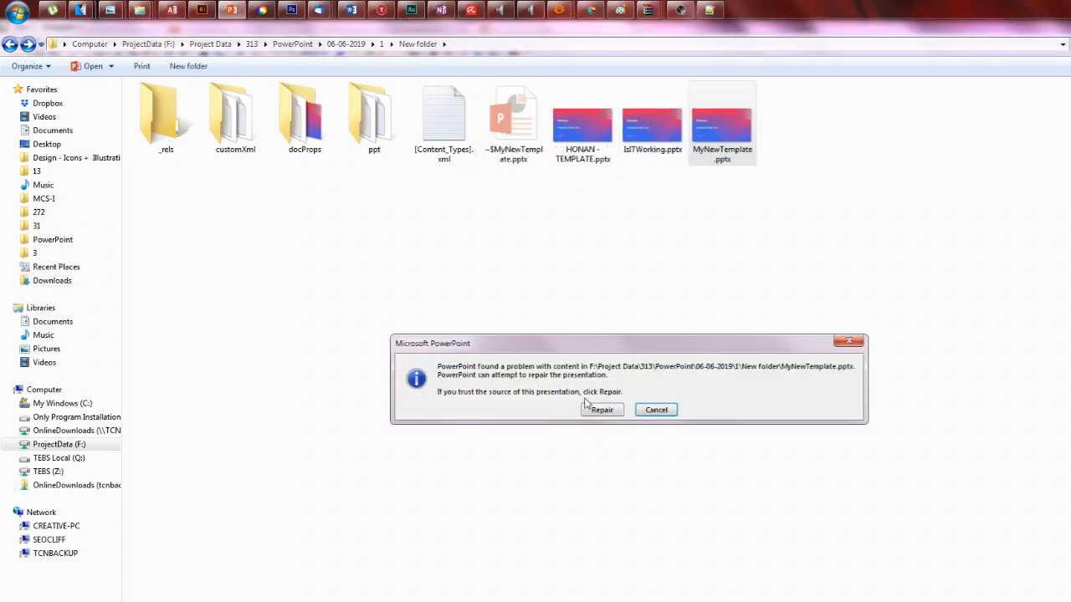
click(602, 411)
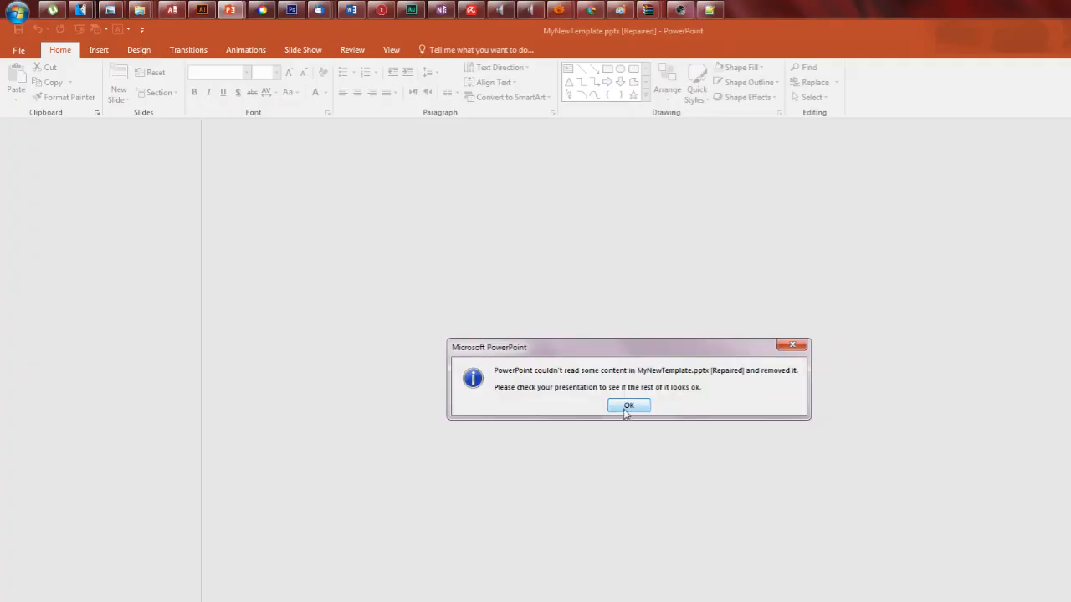
click(628, 405)
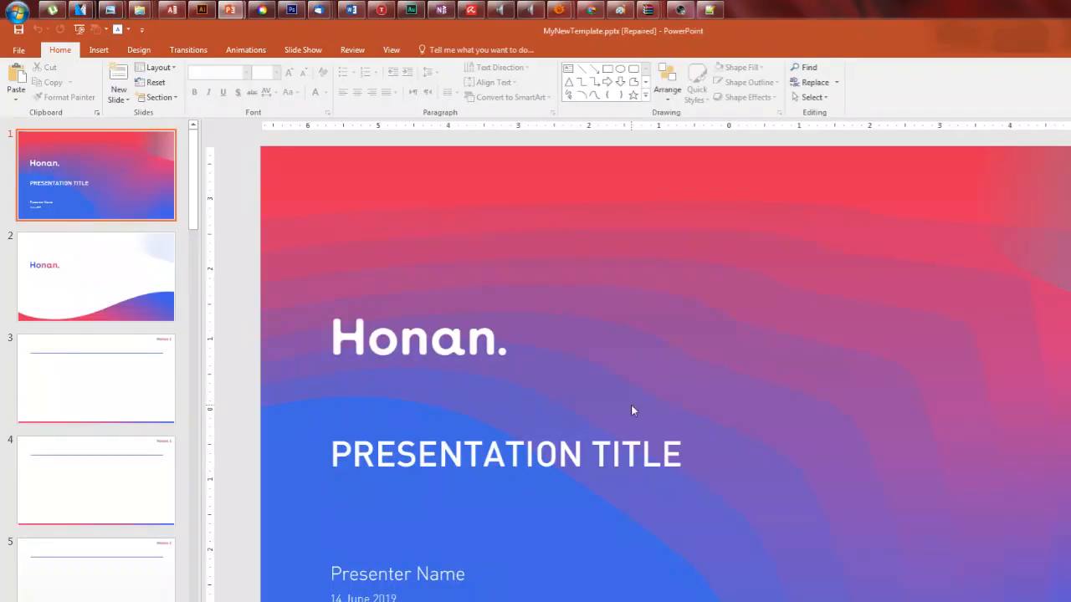
- Start saving the repaired presentation and set the save location to F:\Project Data\313\PowerPoint\06-06-2019\1\New folder
key(ctrl+s)
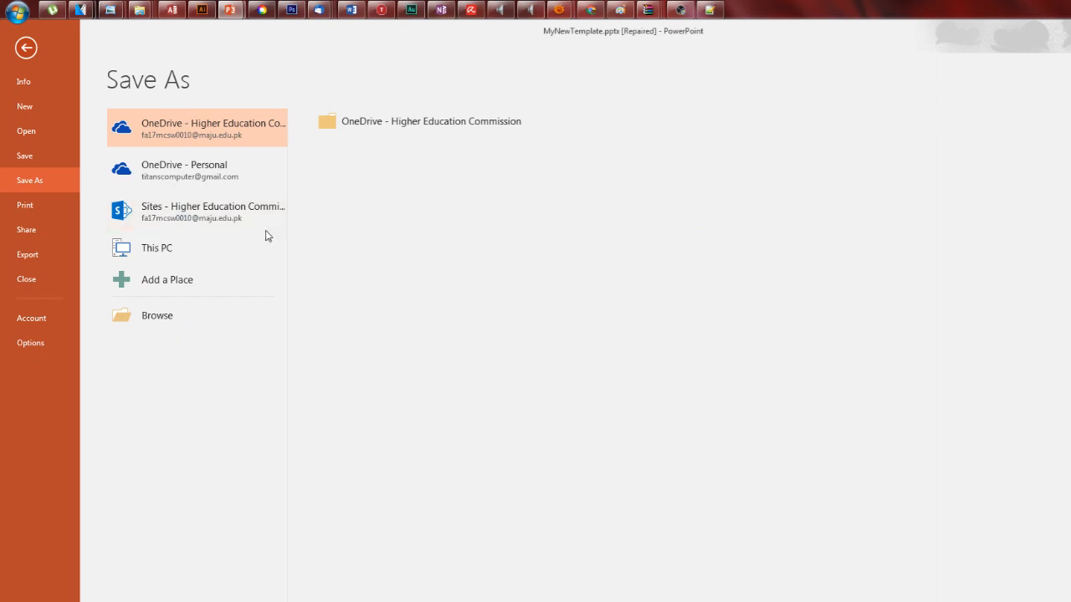
click(166, 322)
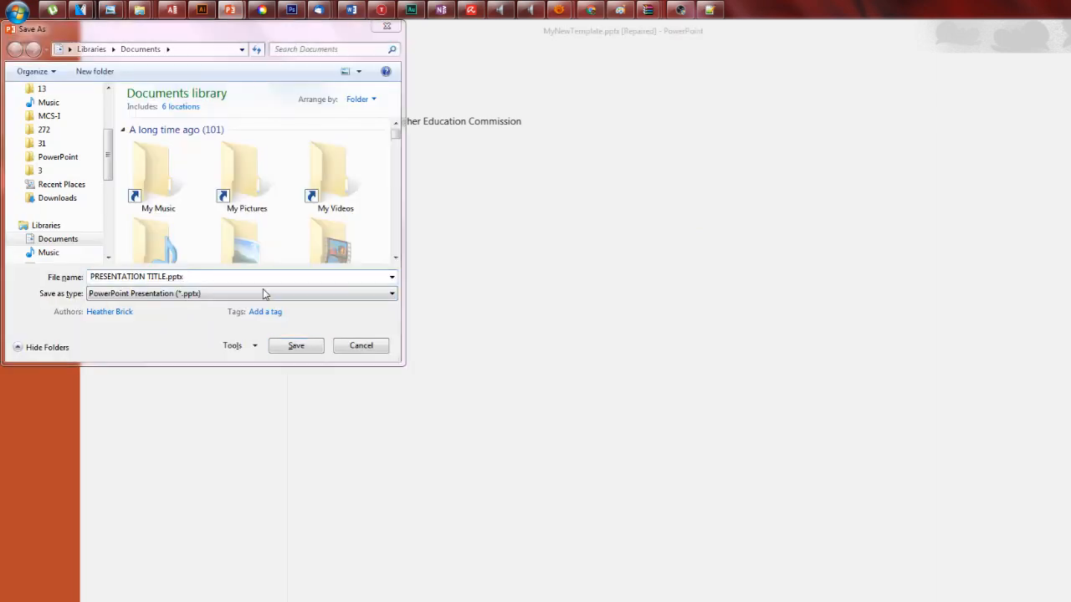
key(alt+Tab)
click(494, 39)
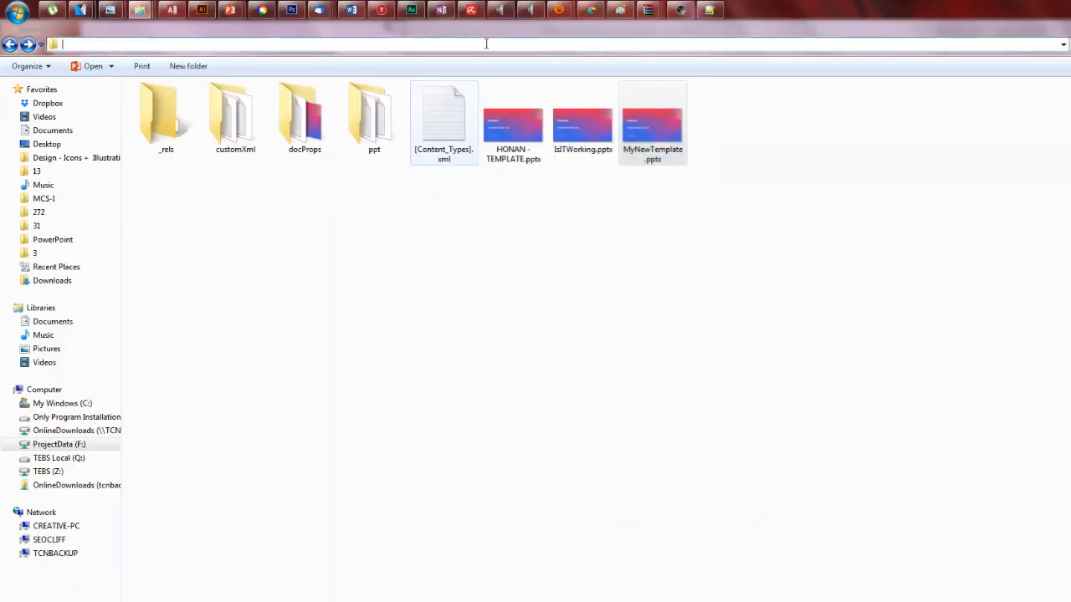
key(alt+Tab)
key(alt+Tab)
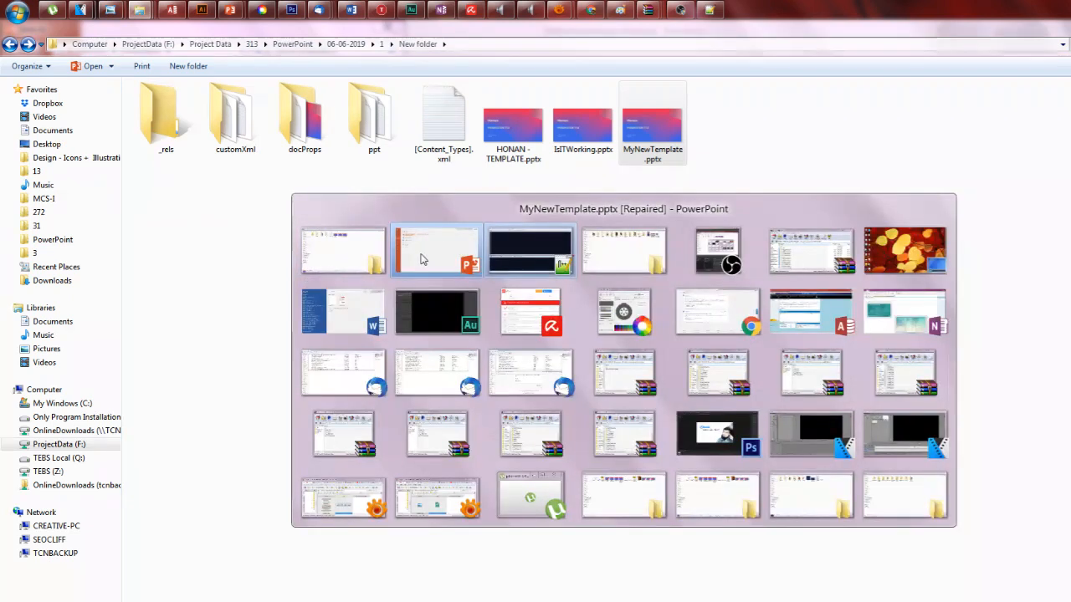
text(F:\Project Data\3\PowerPoint\06-06-2019\1\New folder)
click(284, 343)
- Name the repaired presentation "My new Working Template" and save it as a PowerPoint Presentation (*.pptx)
text(M)
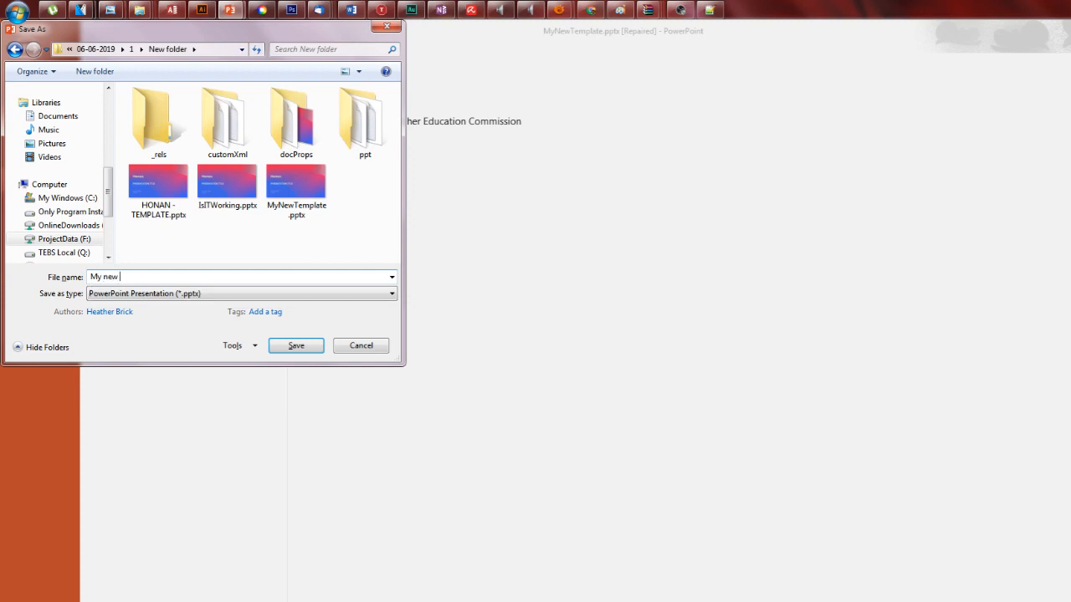
text(y new Working Template)
click(297, 345)
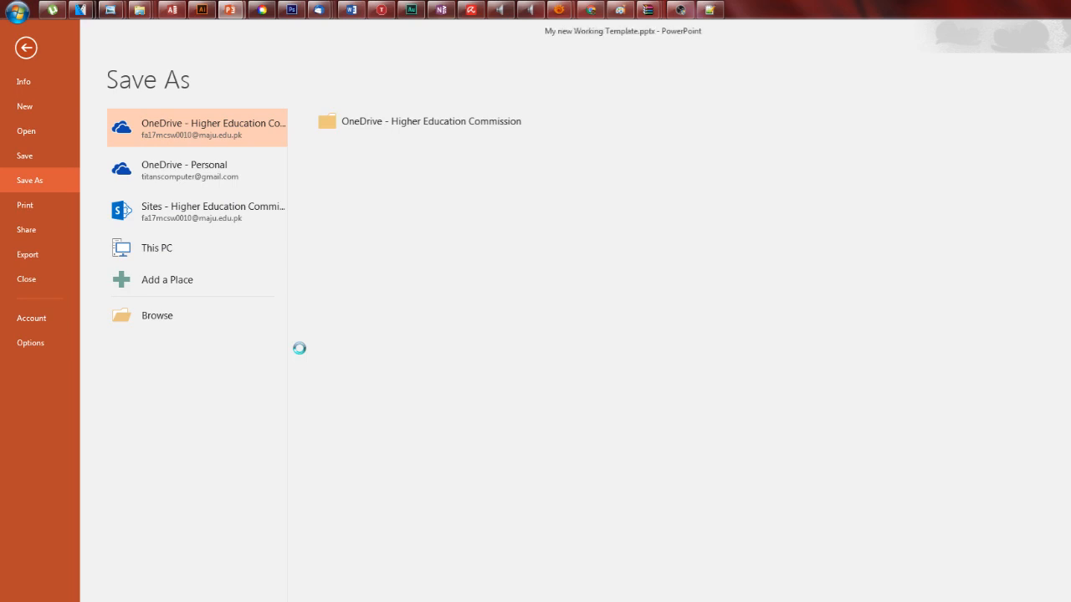